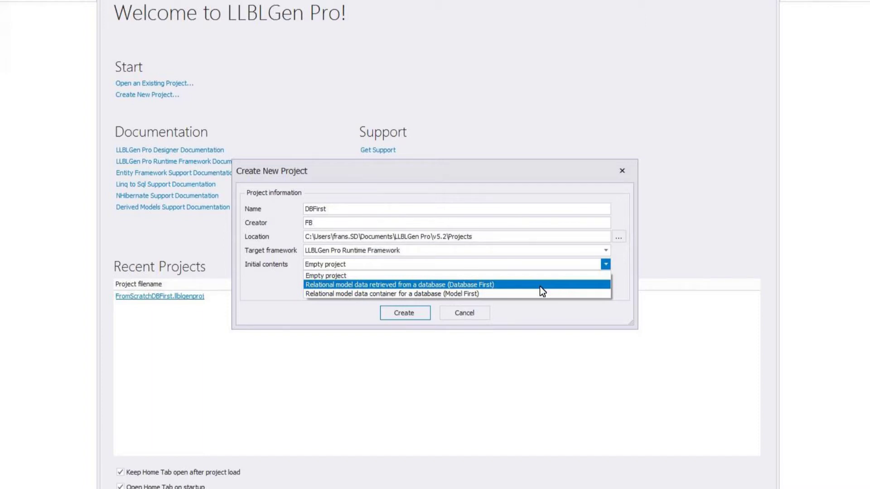
- Create the DBFirst project with relational model data retrieved from a database (Database First) as its initial contents
{"action": "left_click", "coordinate": [539, 284]}
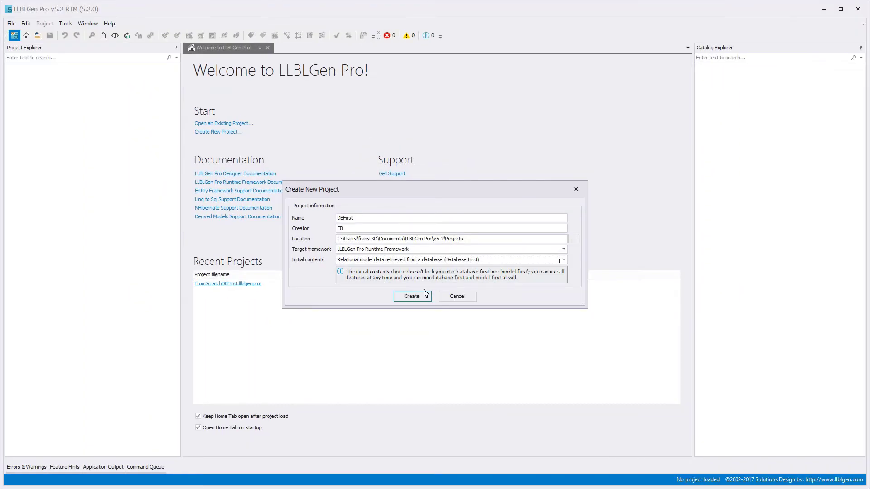
{"action": "left_click", "coordinate": [416, 314]}
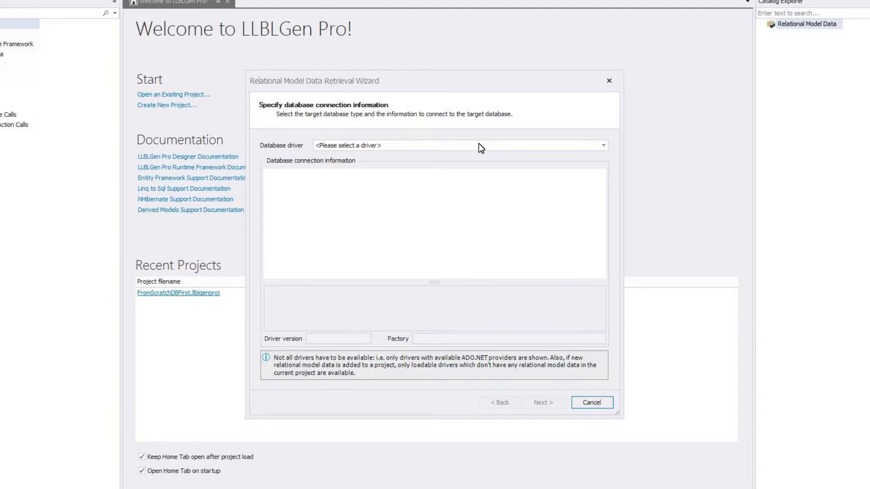
- Connect to the server WODAN\SQLEXPRESS2016 using the SQL Server 2000-2016/Express Driver (SqlClient)
{"action": "left_click", "coordinate": [478, 143]}
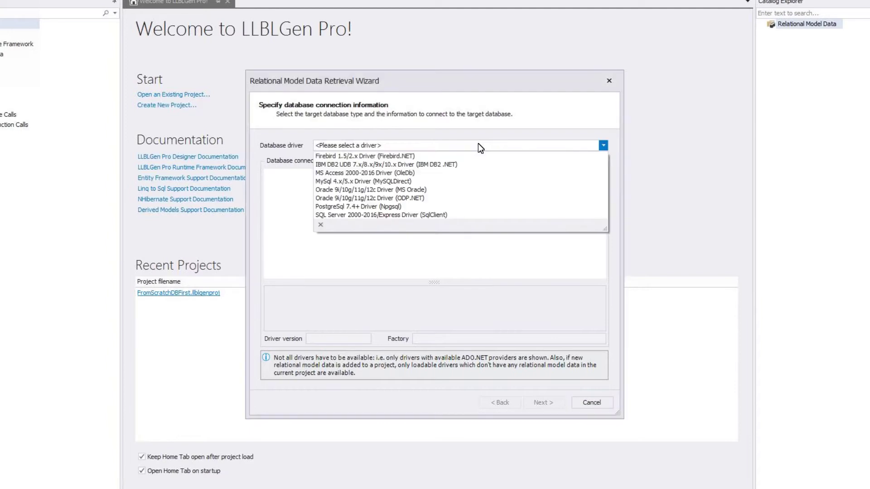
{"action": "left_click", "coordinate": [441, 215]}
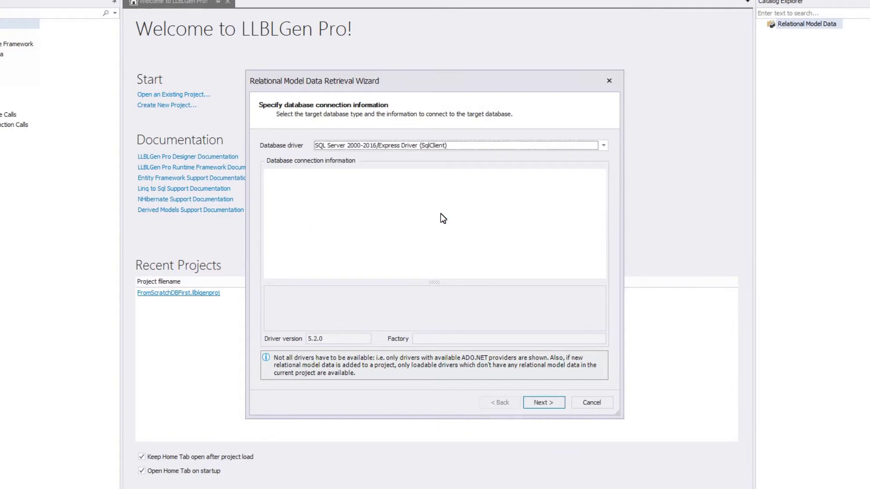
{"action": "left_click", "coordinate": [461, 225]}
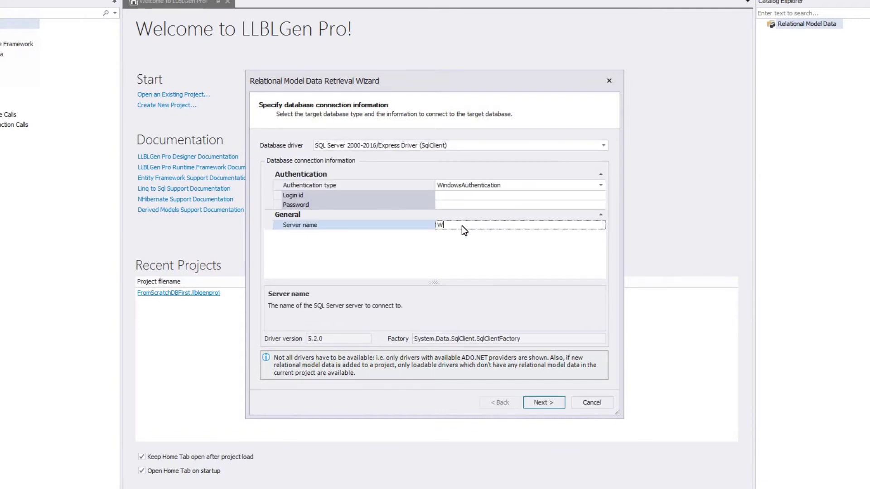
{"action": "type", "text": "WODAN\\SQLEXPRESS2016"}
{"action": "left_click", "coordinate": [544, 403]}
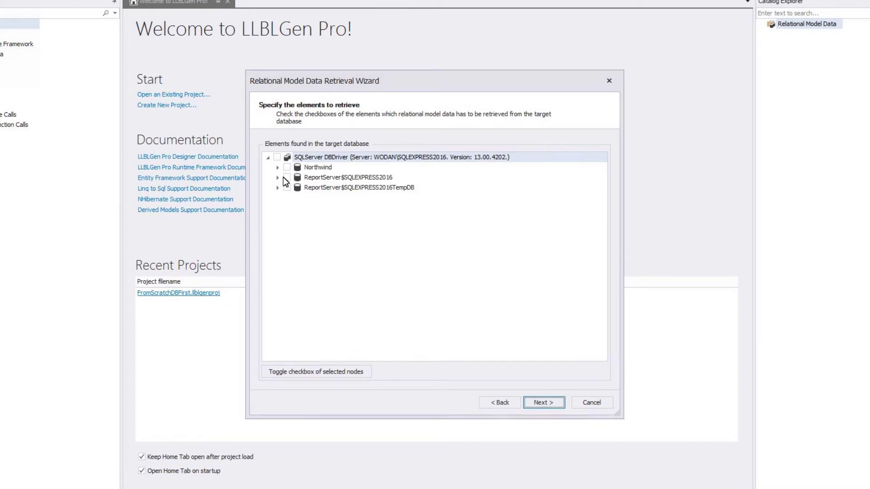
- Include all tables of the Northwind database's dbo schema in the elements to retrieve
{"action": "left_click", "coordinate": [277, 167]}
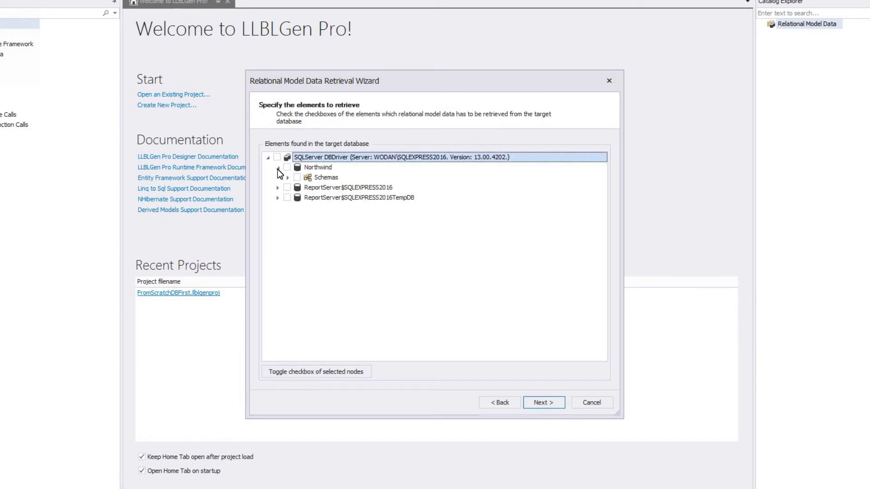
{"action": "left_click", "coordinate": [288, 177]}
{"action": "left_click", "coordinate": [298, 188]}
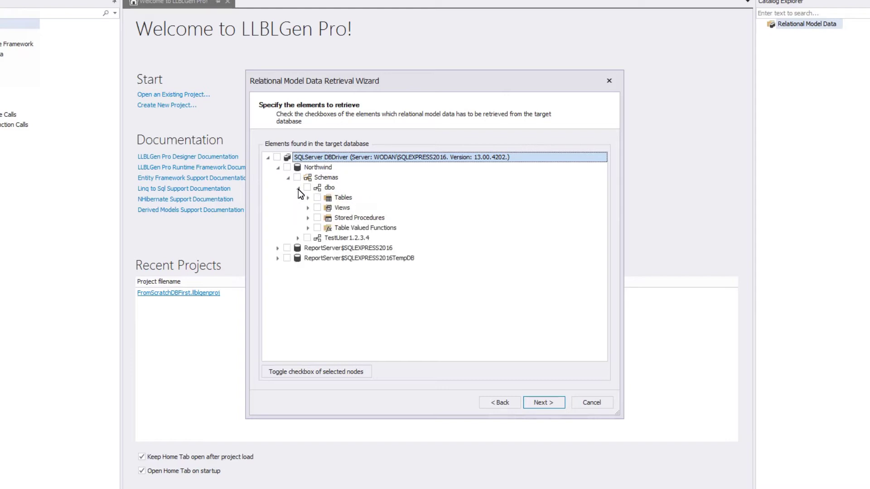
{"action": "left_click", "coordinate": [308, 197]}
{"action": "left_click", "coordinate": [317, 198]}
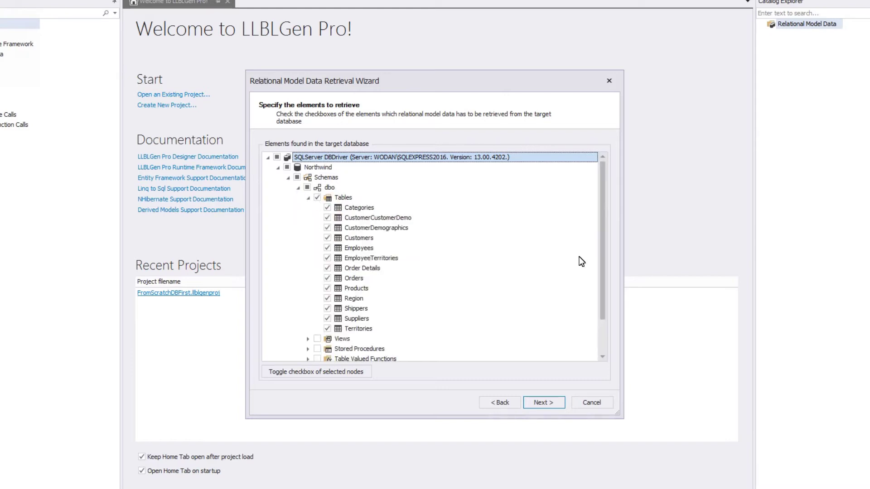
- Include all views of the dbo schema in the elements to retrieve
{"action": "left_click_drag", "start_coordinate": [602, 272], "coordinate": [602, 304]}
{"action": "left_click", "coordinate": [308, 299]}
{"action": "left_click", "coordinate": [317, 298]}
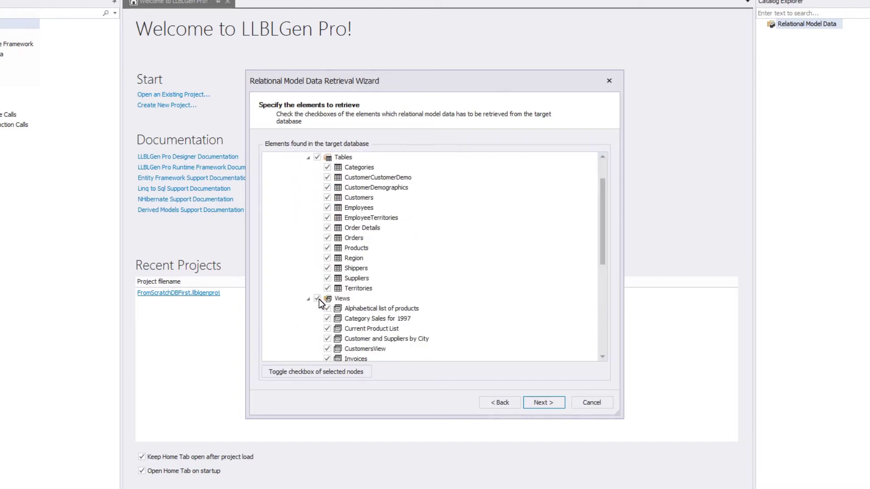
- Include all stored procedures except the dt_ ones, pr_Test1.2.3 and testProc, plus the function fnCustomersIndexer, and proceed to the resultset selection
{"action": "left_click_drag", "start_coordinate": [601, 256], "coordinate": [608, 356]}
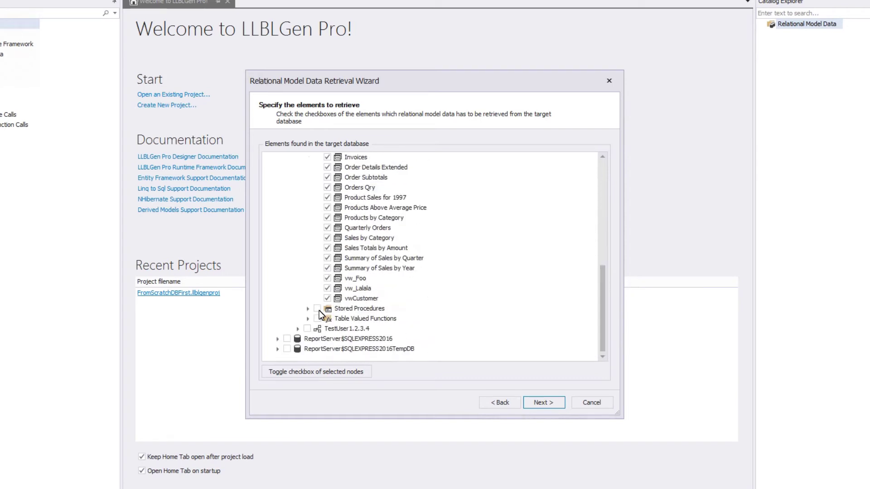
{"action": "left_click", "coordinate": [307, 308]}
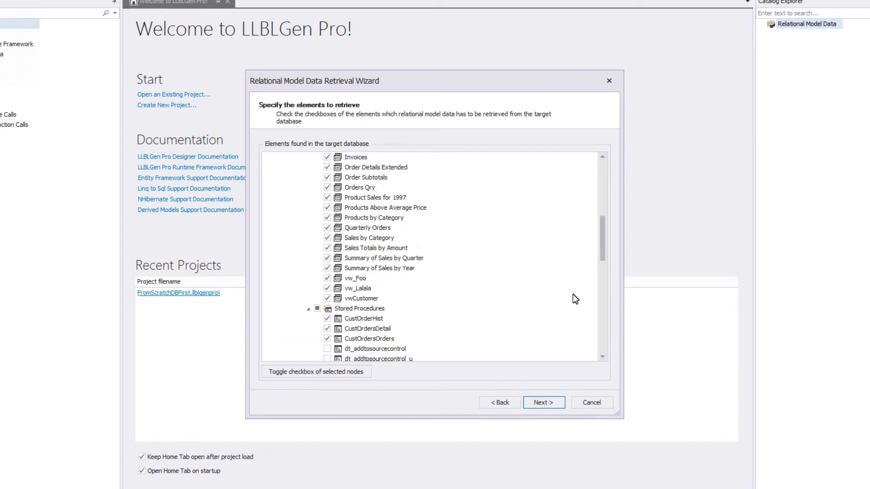
{"action": "left_click_drag", "start_coordinate": [602, 256], "coordinate": [592, 345]}
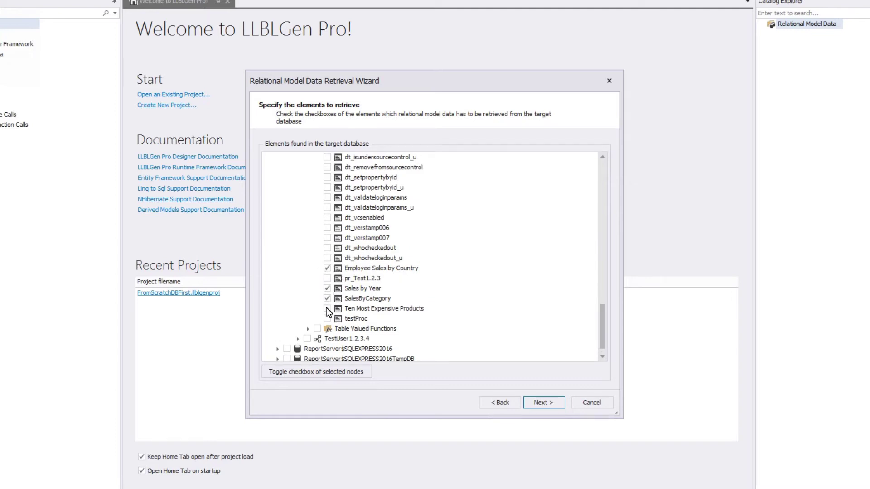
{"action": "left_click", "coordinate": [308, 329]}
{"action": "left_click", "coordinate": [335, 341]}
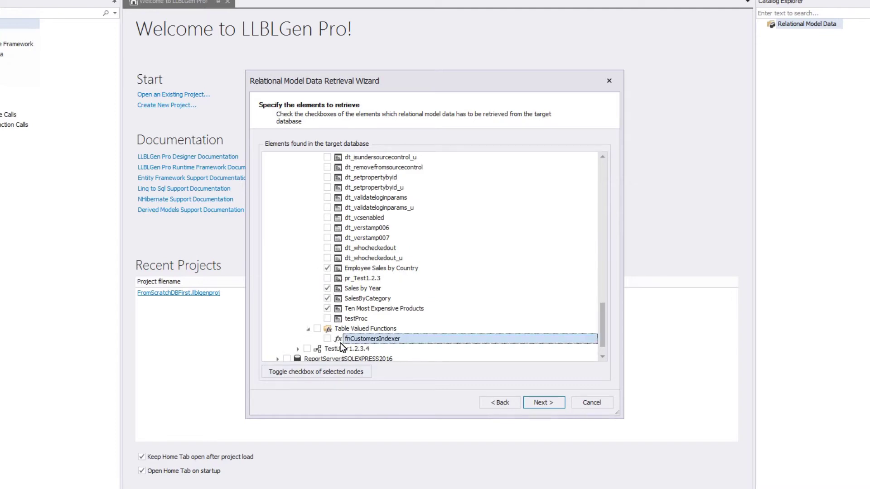
{"action": "left_click", "coordinate": [546, 403]}
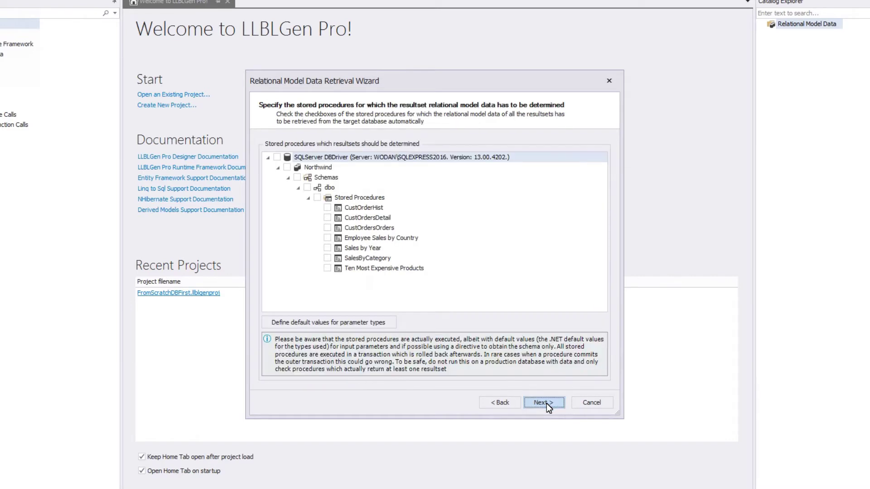
- Mark all listed stored procedures for resultset determination and retrieve the relational model data
{"action": "left_click", "coordinate": [317, 198]}
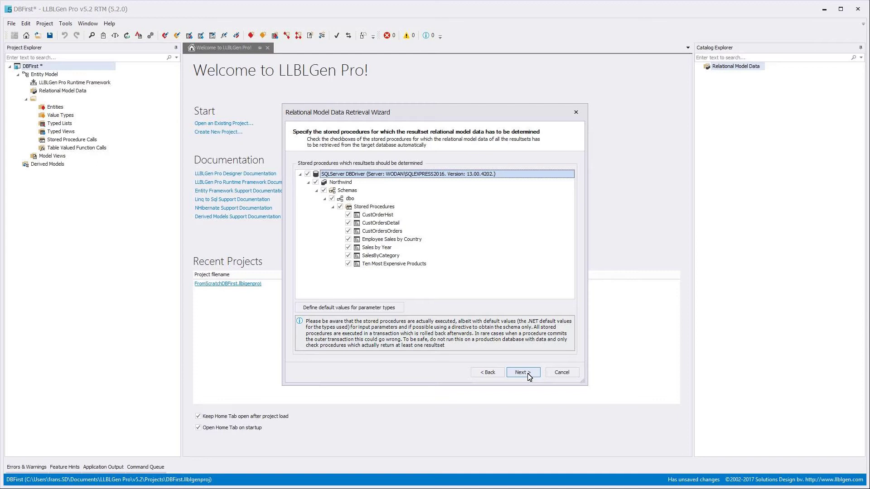
{"action": "left_click", "coordinate": [529, 376]}
{"action": "left_click", "coordinate": [529, 376]}
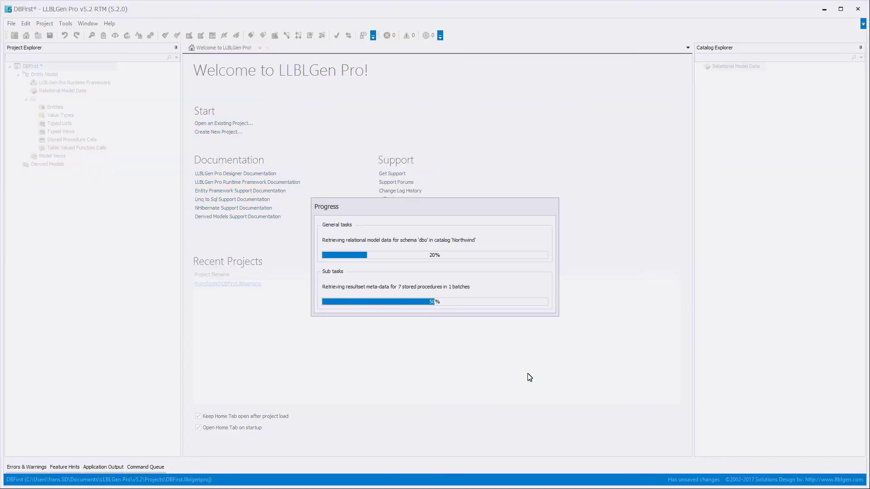
- Examine the retrieved Northwind catalog, looking at the fields of the Customers table and the Invoices view
{"action": "left_click", "coordinate": [715, 92]}
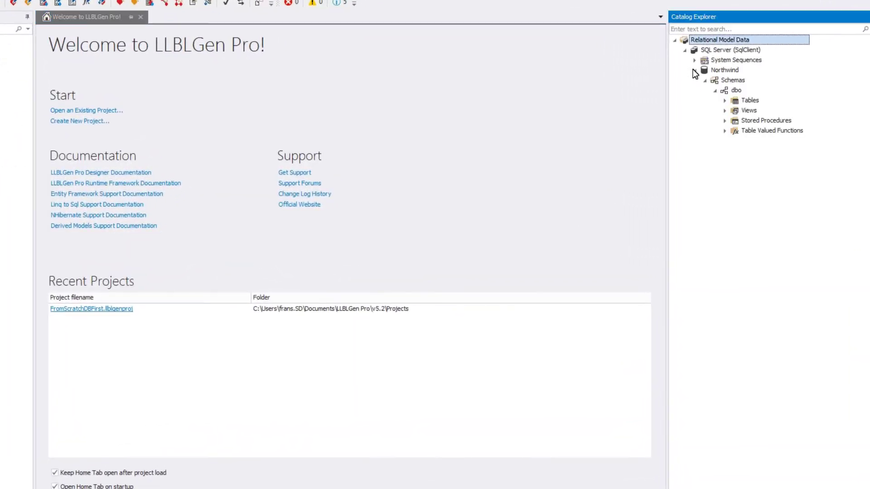
{"action": "left_click", "coordinate": [725, 101]}
{"action": "left_click", "coordinate": [735, 140]}
{"action": "left_click", "coordinate": [745, 150]}
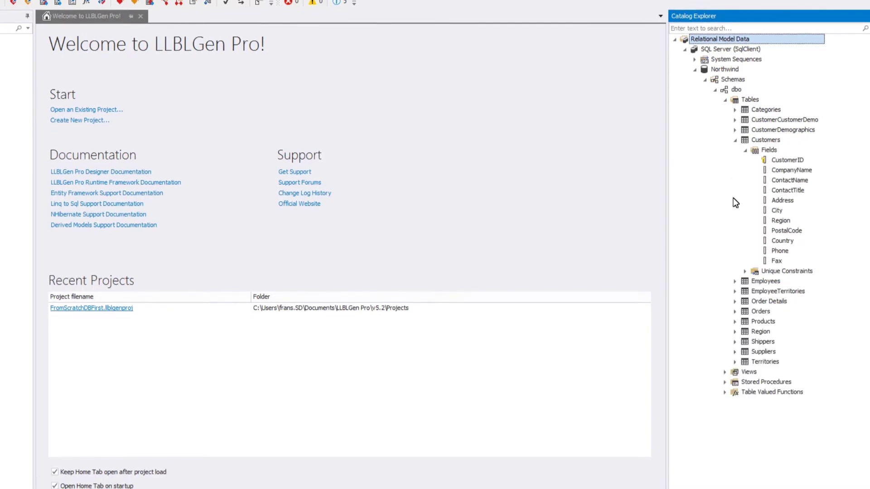
{"action": "left_click", "coordinate": [725, 372]}
{"action": "left_click", "coordinate": [734, 380]}
{"action": "left_click", "coordinate": [744, 390]}
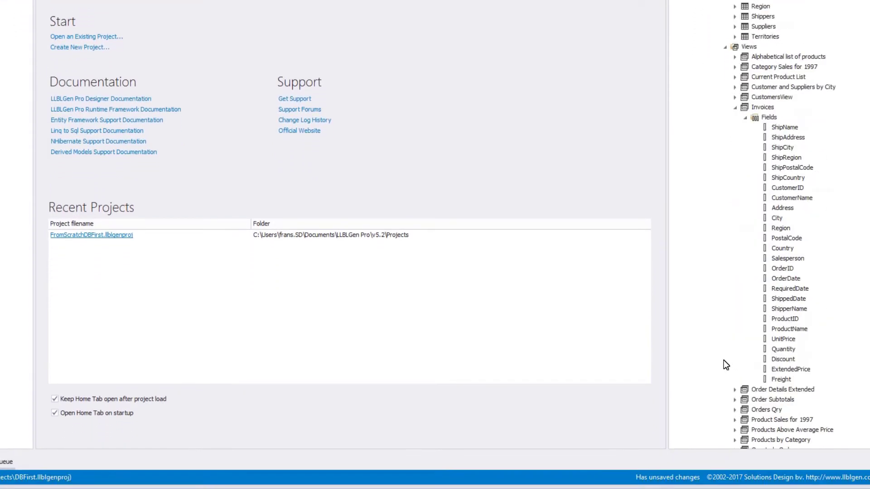
- Examine the parameters and resultset fields of the CustOrdersOrders stored procedure, plus the retrieved table valued functions
{"action": "scroll", "coordinate": [723, 360], "scroll_direction": "down", "scroll_amount": 3}
{"action": "left_click", "coordinate": [725, 430]}
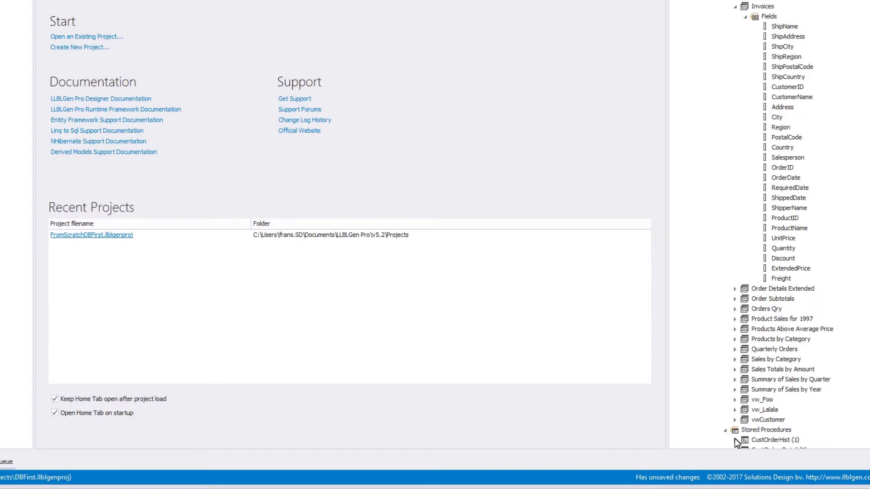
{"action": "left_click", "coordinate": [735, 389]}
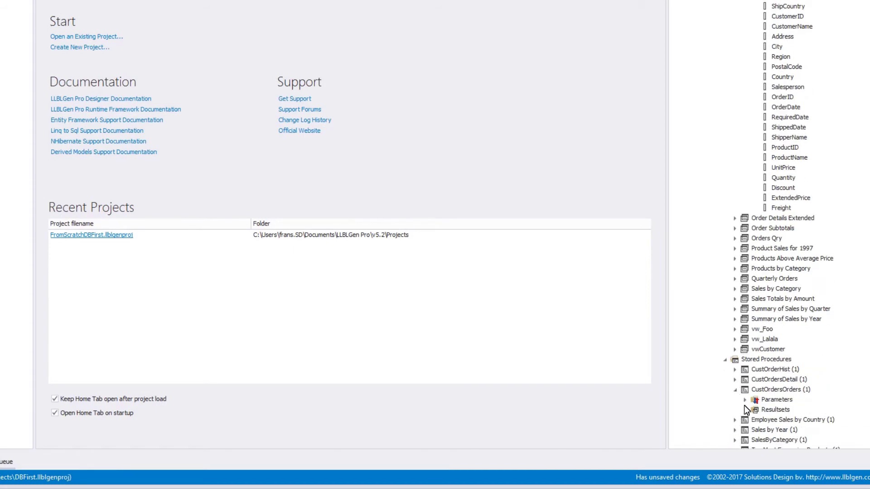
{"action": "left_click", "coordinate": [744, 409]}
{"action": "left_click", "coordinate": [744, 399]}
{"action": "scroll", "coordinate": [721, 397], "scroll_direction": "down", "scroll_amount": 3}
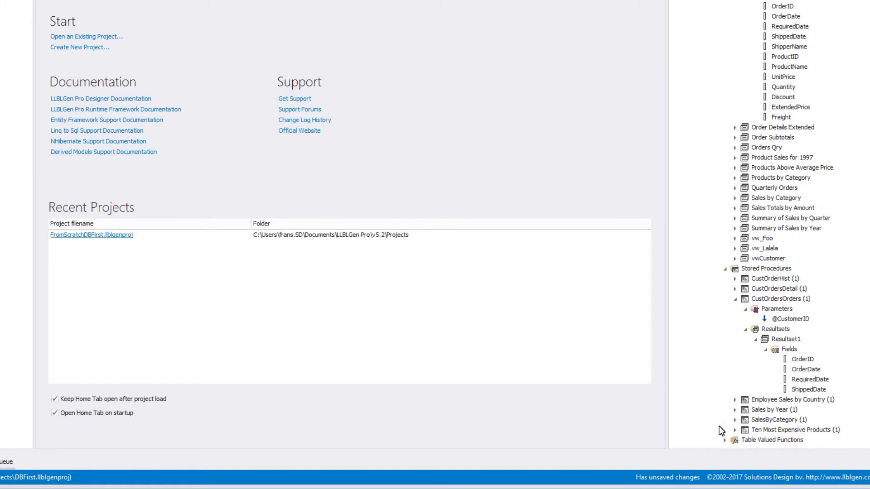
{"action": "left_click", "coordinate": [725, 440]}
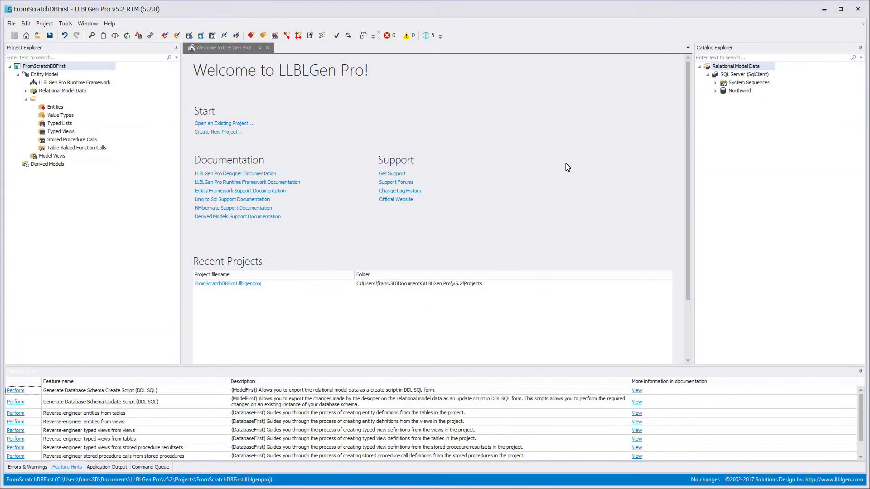
- Review the project settings for general element name construction and database first development, then accept them
{"action": "left_click", "coordinate": [44, 24]}
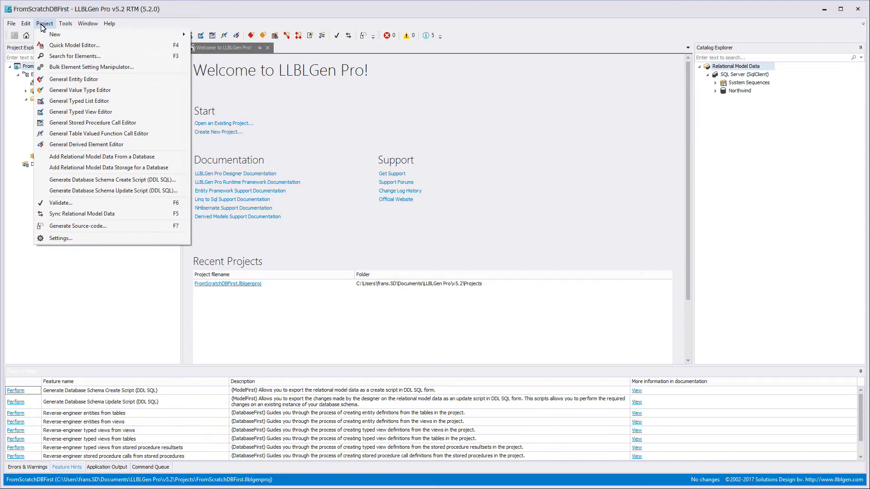
{"action": "left_click", "coordinate": [55, 239]}
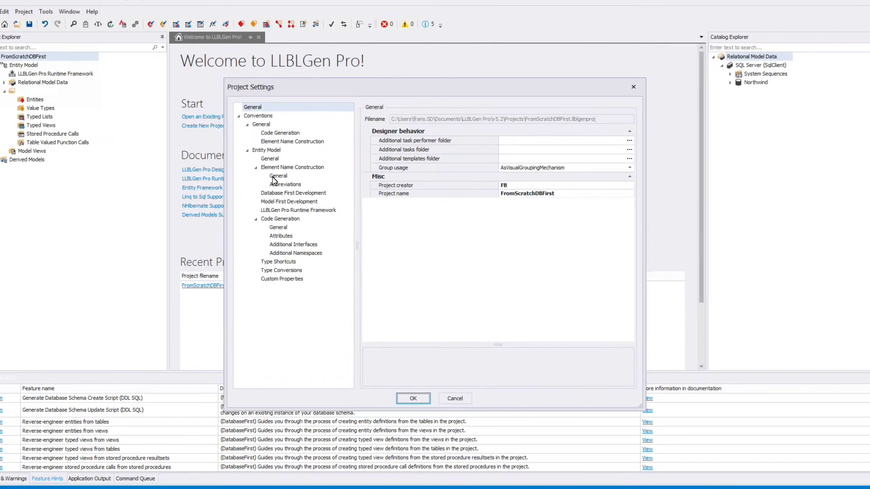
{"action": "left_click", "coordinate": [277, 176]}
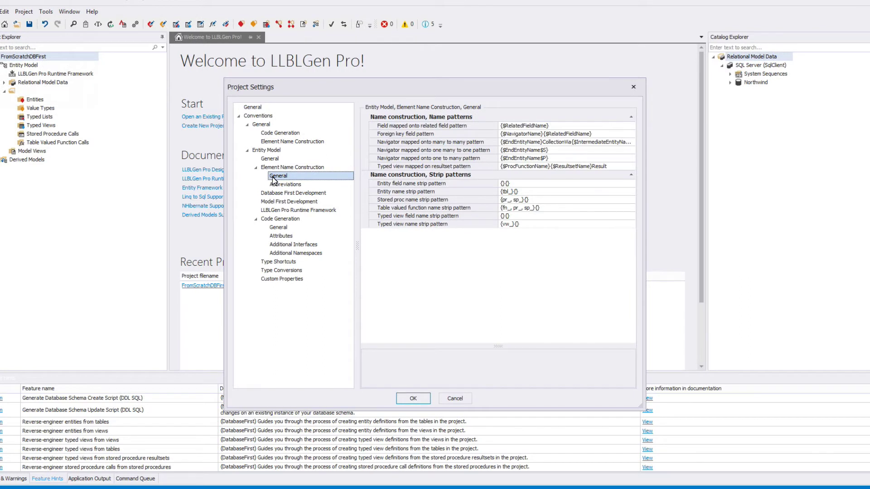
{"action": "left_click", "coordinate": [275, 195]}
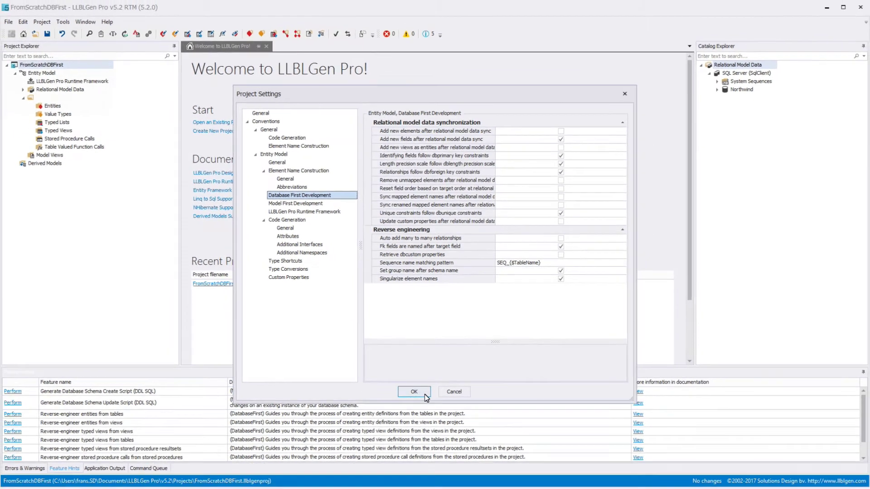
{"action": "left_click", "coordinate": [424, 394]}
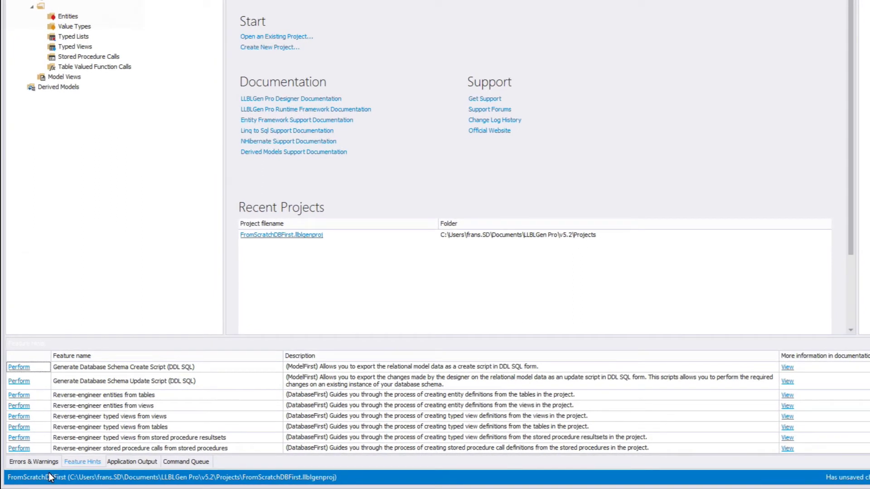
- Examine the correction options offered under Errors & Warnings for the unmapped tables
{"action": "left_click", "coordinate": [40, 463]}
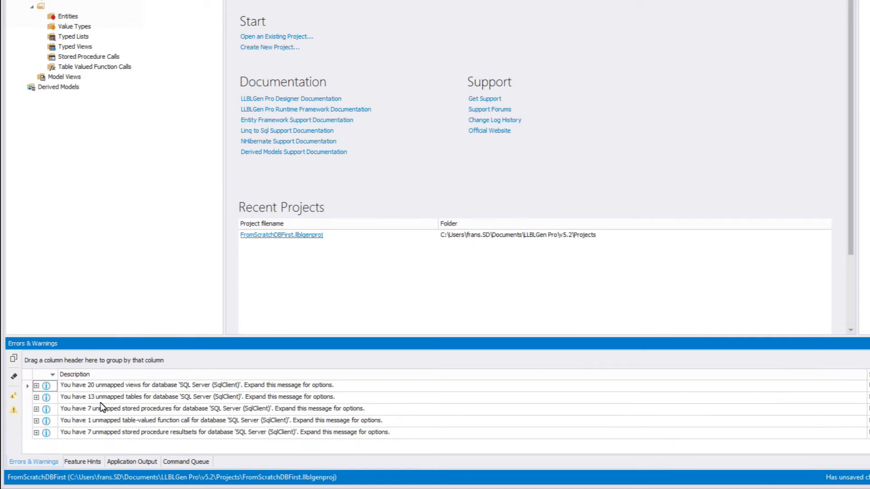
{"action": "left_click", "coordinate": [36, 397]}
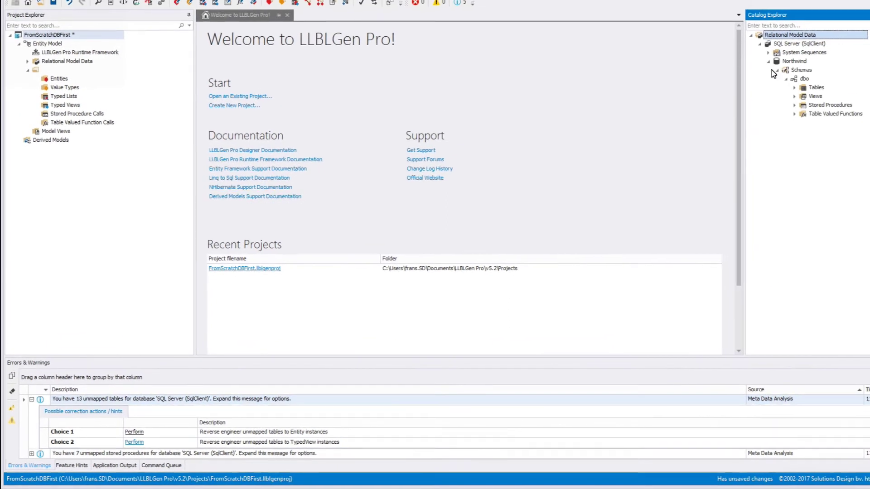
- Examine the reverse-engineering options offered for the tables Categories through Territories together, for the Tables node, and for the dbo schema
{"action": "left_click", "coordinate": [794, 87]}
{"action": "left_click", "coordinate": [830, 96]}
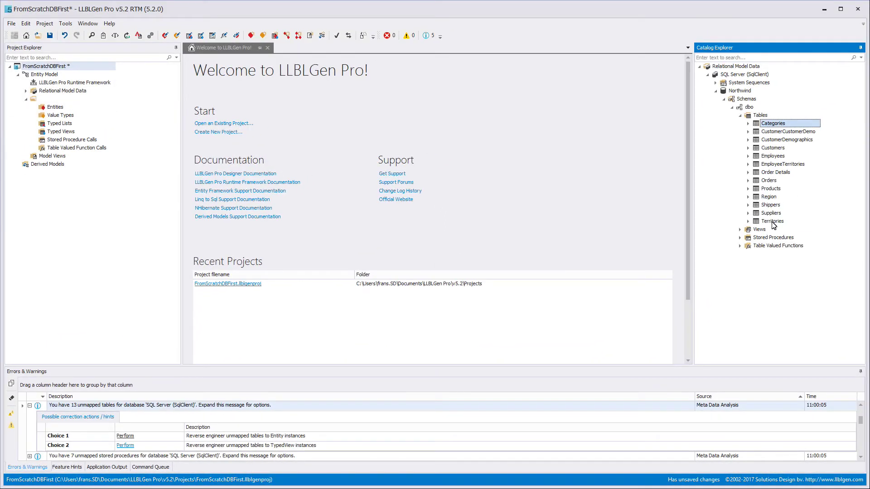
{"action": "left_click", "coordinate": [773, 222], "text": "shift"}
{"action": "right_click", "coordinate": [781, 163]}
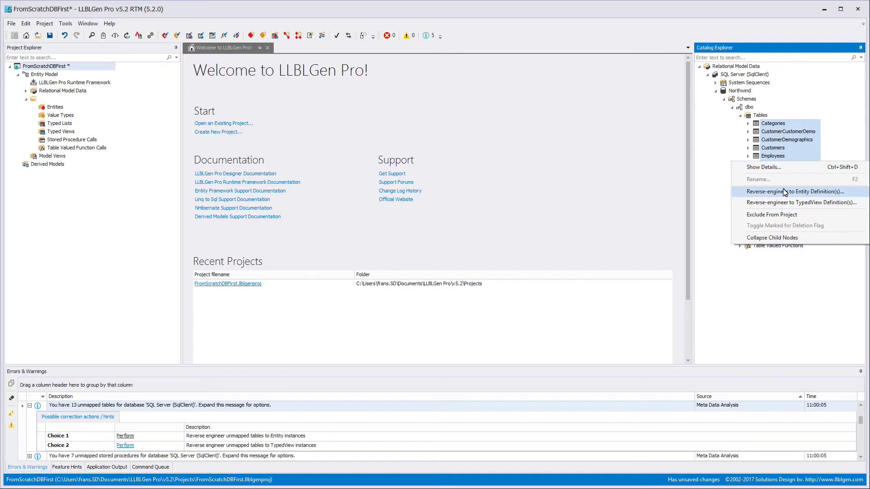
{"action": "left_click", "coordinate": [757, 115]}
{"action": "right_click", "coordinate": [757, 114]}
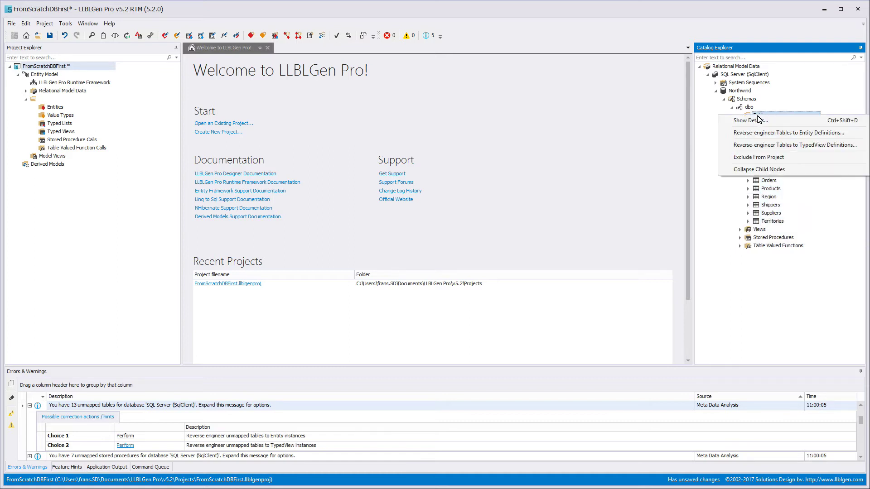
{"action": "right_click", "coordinate": [749, 108]}
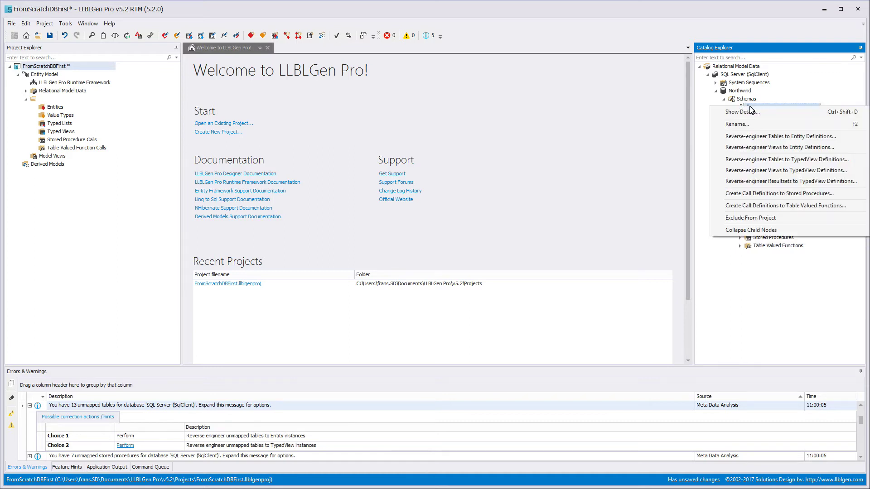
- Examine the reverse-engineering options offered for the Schemas node, the Northwind catalog and the SQL Server (SqlClient) node
{"action": "left_click", "coordinate": [744, 98]}
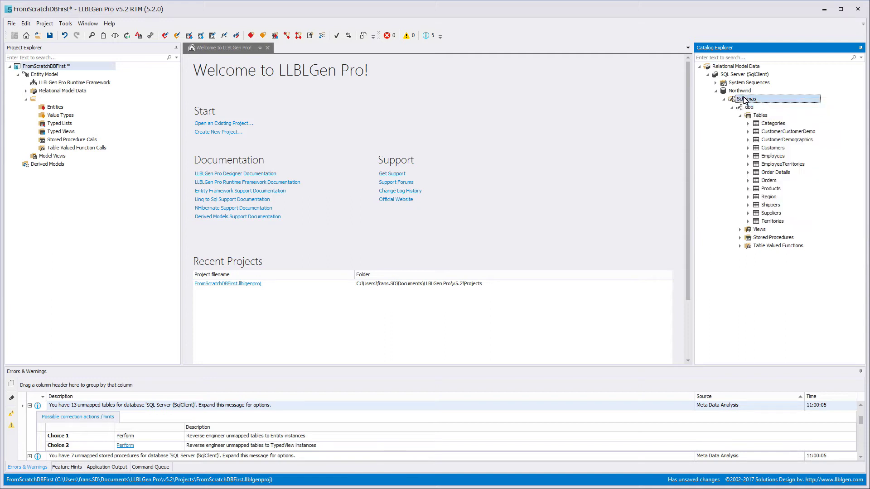
{"action": "right_click", "coordinate": [744, 97]}
{"action": "right_click", "coordinate": [740, 91]}
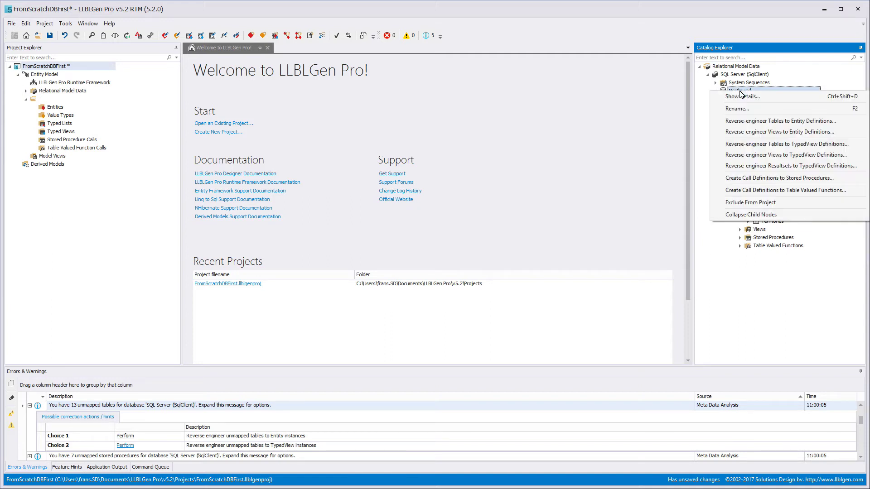
{"action": "right_click", "coordinate": [736, 75]}
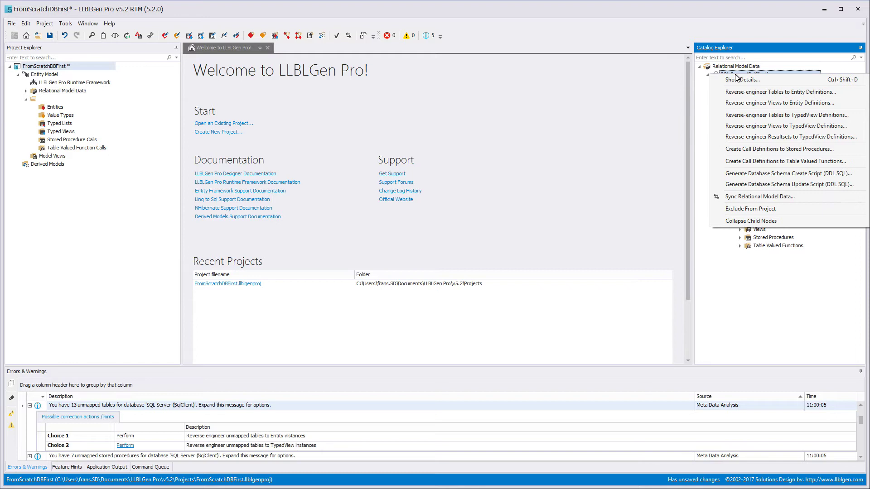
{"action": "left_click", "coordinate": [131, 136]}
- Reverse-engineer all listed Northwind tables to entity definitions, naming the Order Details entity OrderDetails, and add them to the project
{"action": "right_click", "coordinate": [56, 108]}
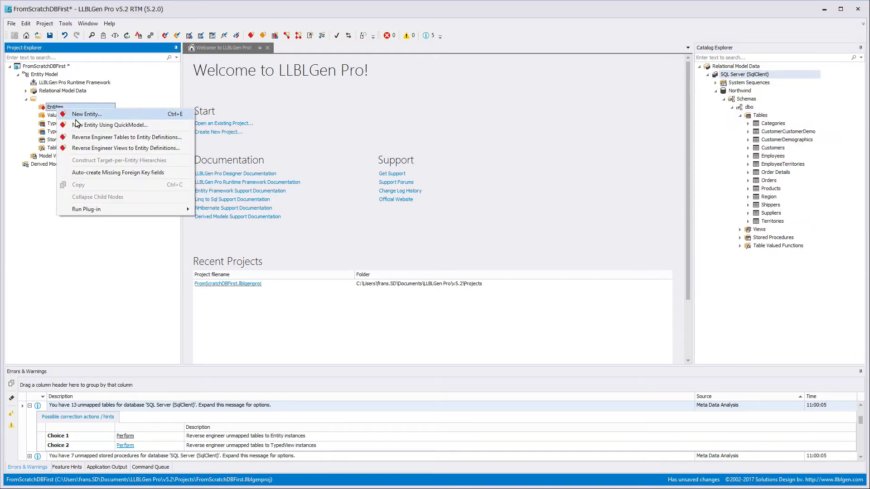
{"action": "left_click", "coordinate": [93, 140]}
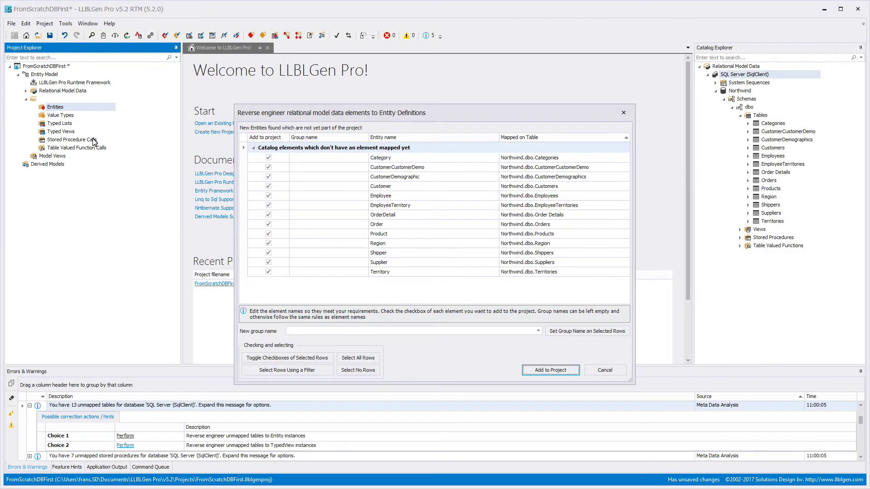
{"action": "left_click", "coordinate": [431, 220]}
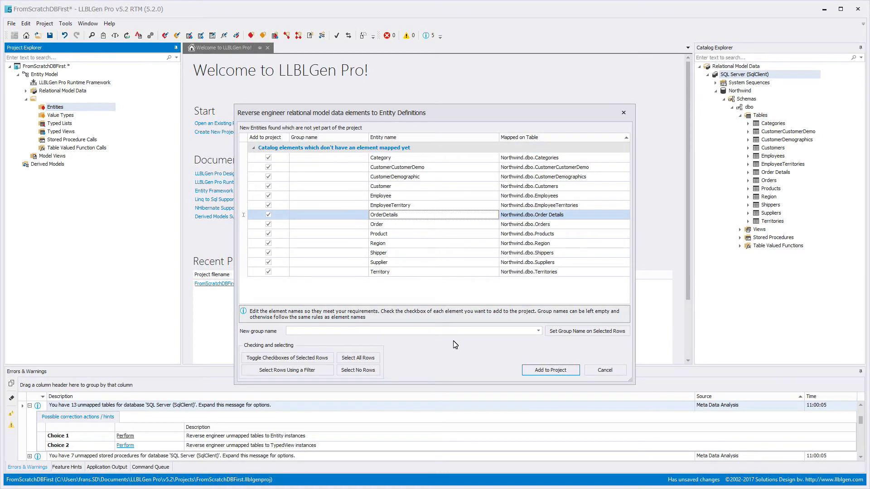
{"action": "left_click", "coordinate": [540, 372]}
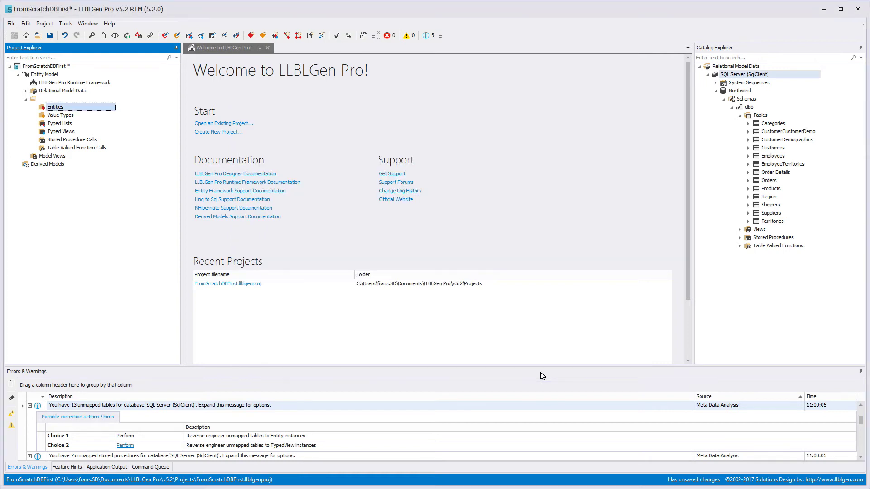
- Examine the Customer entity's relationships, fields and navigators in the entity model
{"action": "left_click", "coordinate": [35, 108]}
{"action": "left_click", "coordinate": [42, 123]}
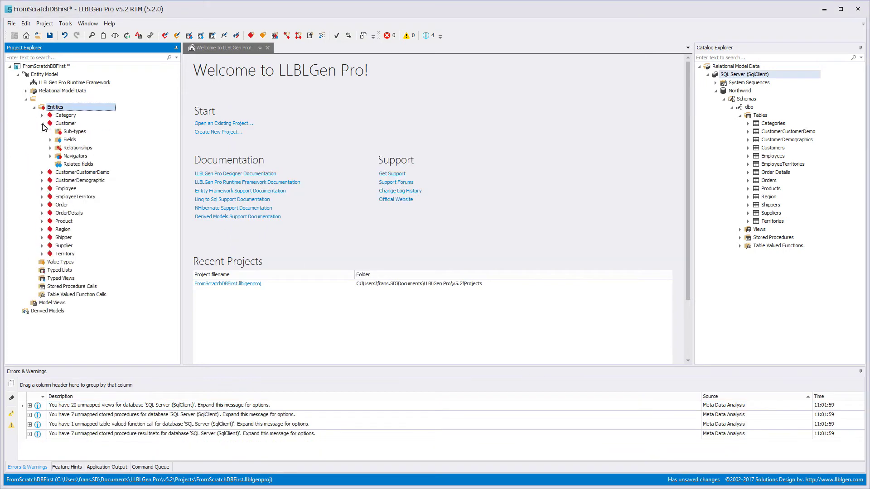
{"action": "left_click", "coordinate": [50, 148]}
{"action": "left_click", "coordinate": [58, 164]}
{"action": "left_click", "coordinate": [58, 156]}
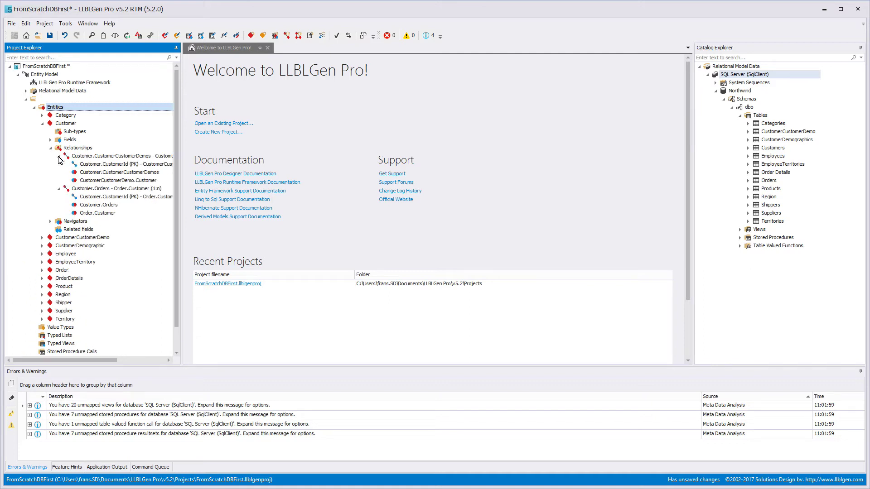
{"action": "left_click", "coordinate": [50, 139]}
{"action": "left_click", "coordinate": [51, 311]}
{"action": "left_click", "coordinate": [58, 319]}
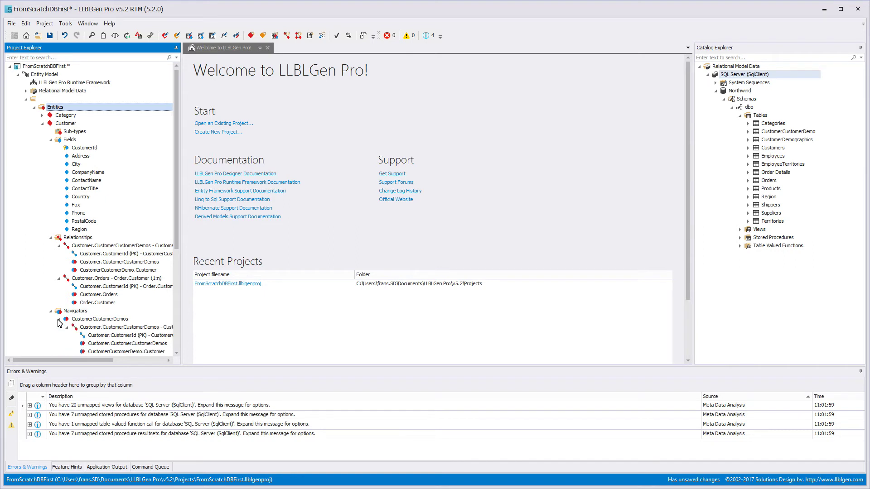
{"action": "scroll", "coordinate": [59, 322], "scroll_direction": "down", "scroll_amount": 5}
{"action": "scroll", "coordinate": [61, 242], "scroll_direction": "up", "scroll_amount": 5}
- Open the Customer entity for editing and examine its field mappings, including the target fields offered for Address
{"action": "right_click", "coordinate": [68, 124]}
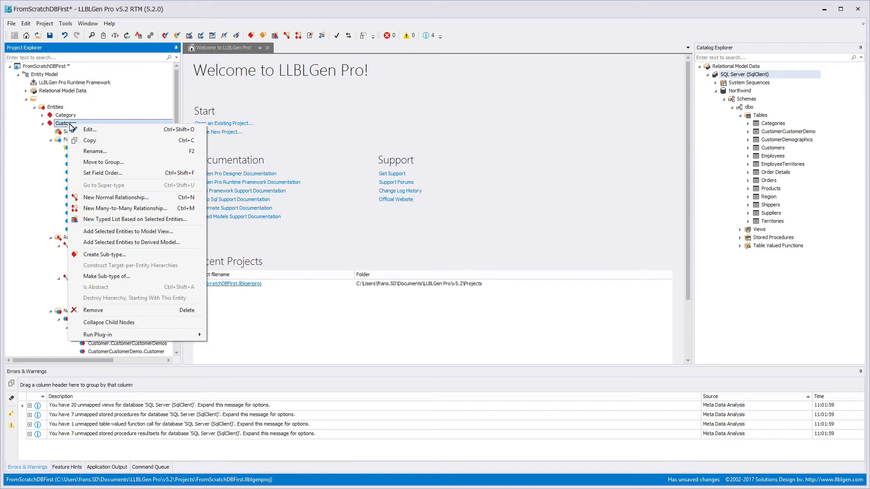
{"action": "left_click", "coordinate": [97, 131]}
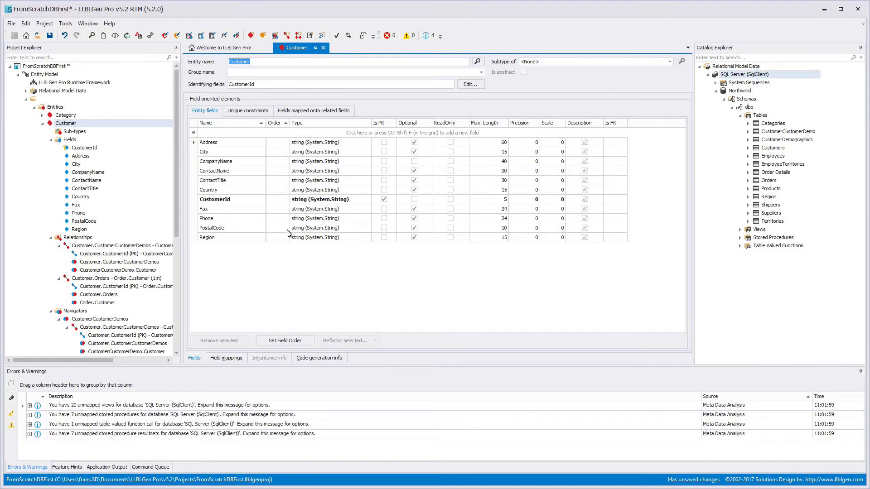
{"action": "left_click", "coordinate": [226, 358]}
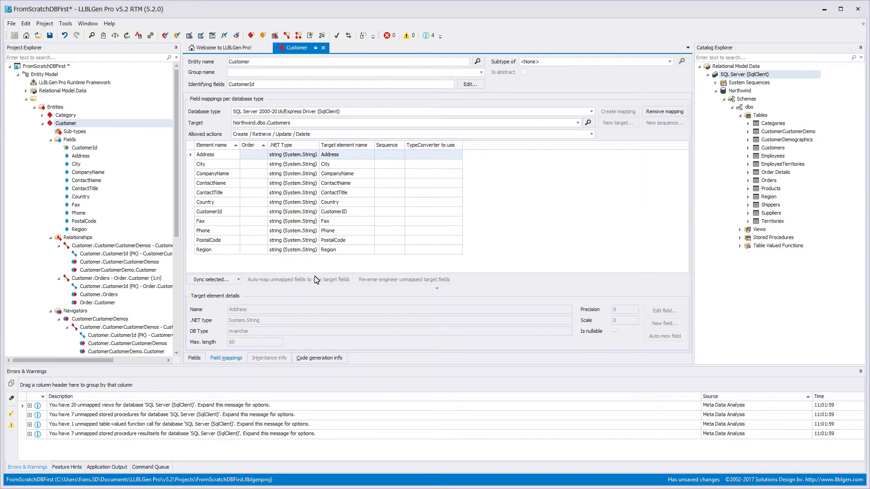
{"action": "left_click", "coordinate": [371, 155]}
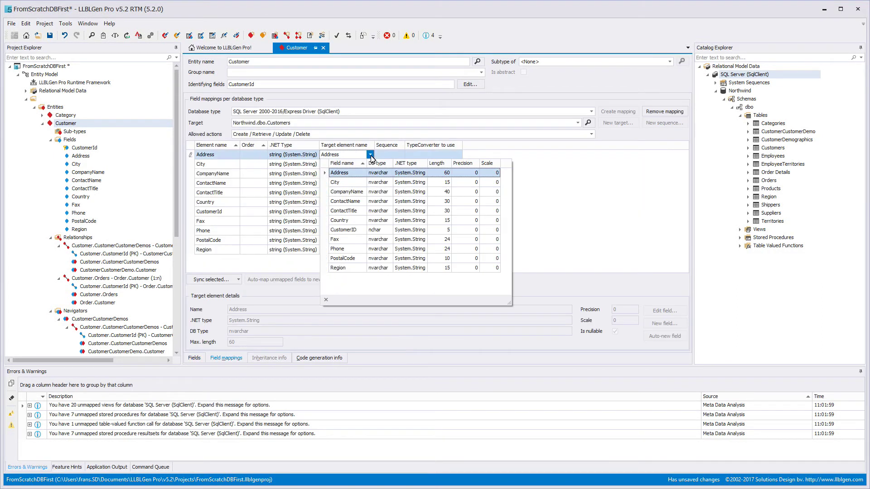
{"action": "left_click", "coordinate": [371, 156]}
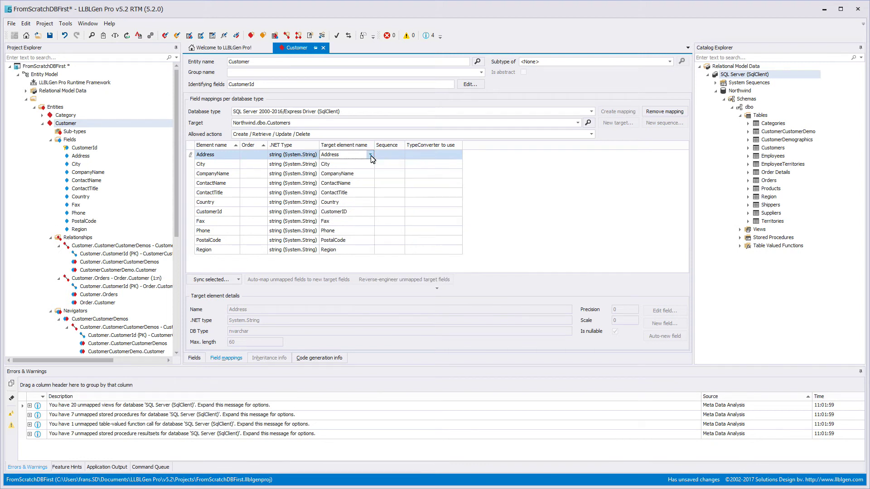
- Examine the allowed actions and the mapping targets offered for the Customer entity
{"action": "left_click", "coordinate": [591, 135]}
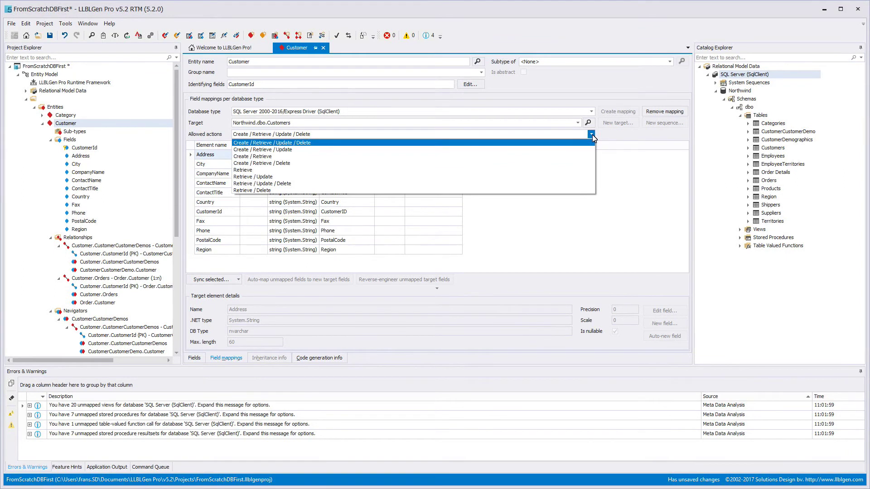
{"action": "left_click", "coordinate": [591, 135]}
{"action": "left_click", "coordinate": [578, 123]}
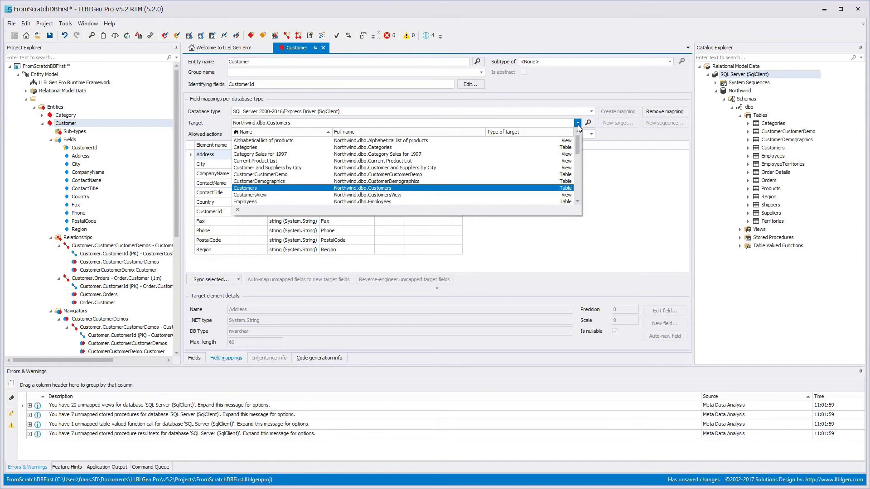
{"action": "left_click", "coordinate": [578, 127]}
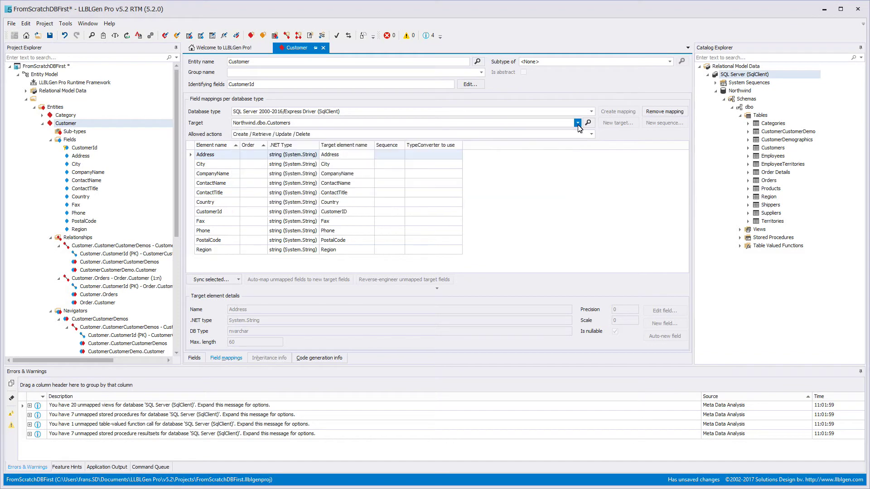
- Locate the Customer entity's mapped table in the catalog and view its fields
{"action": "left_click", "coordinate": [587, 122]}
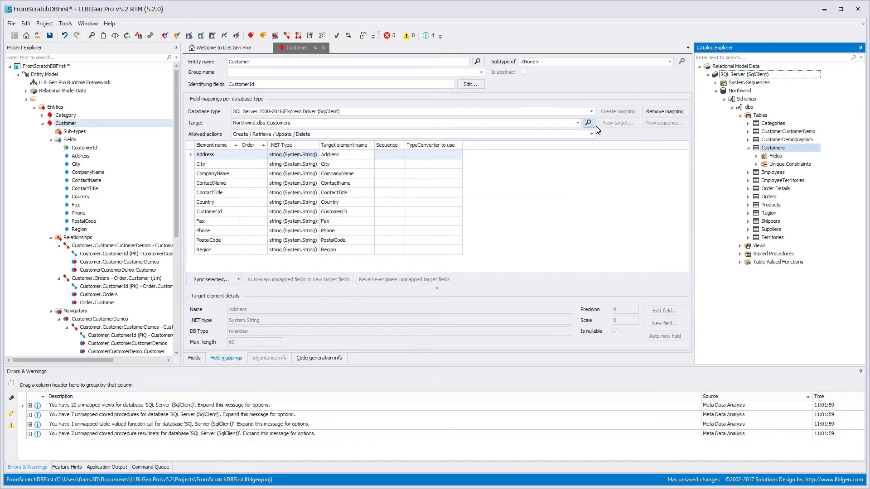
{"action": "left_click", "coordinate": [755, 156]}
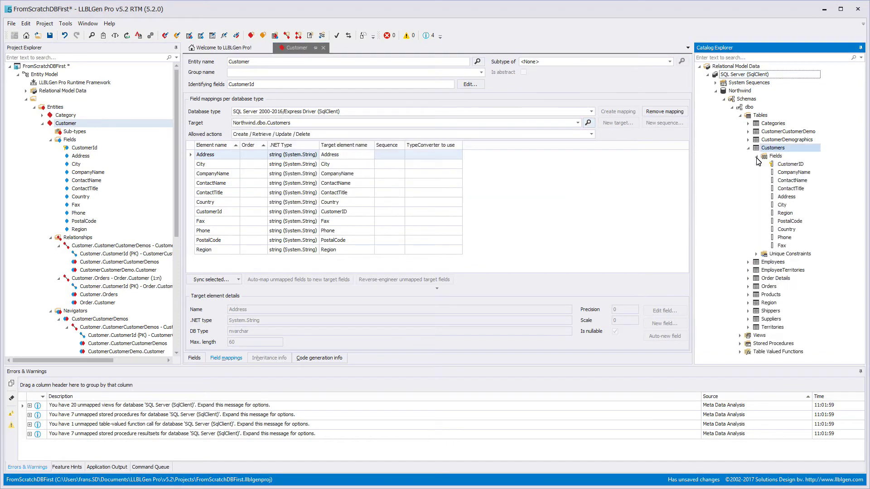
{"action": "left_click", "coordinate": [585, 225]}
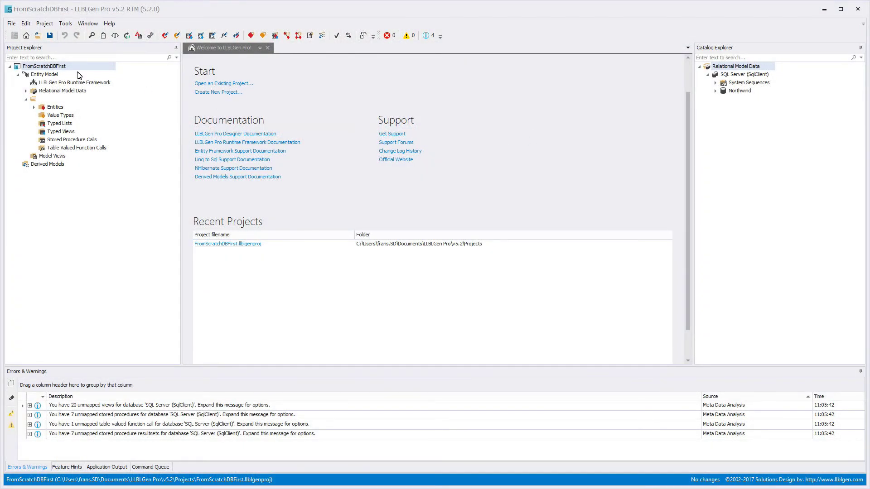
- Configure the Entity Model source-code generation task for C# with the SD.Presets.Adapter.General preset and destination folder .\FromScratchDBFirst
{"action": "left_click", "coordinate": [45, 24]}
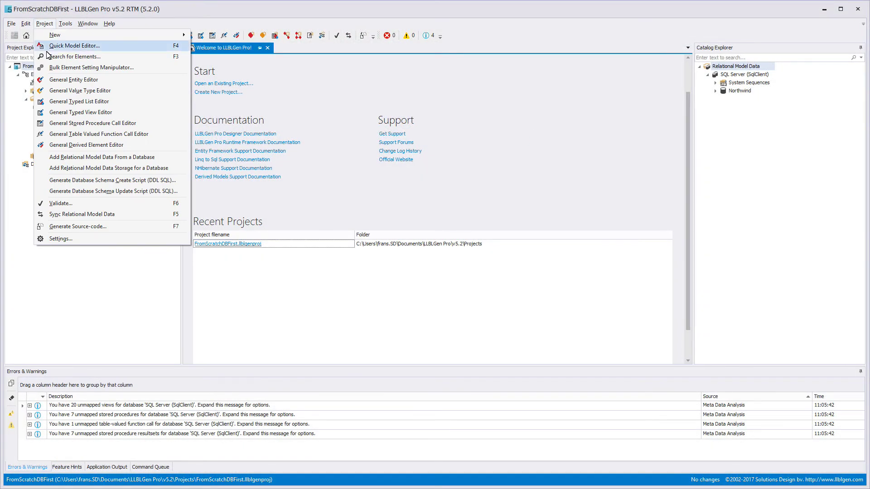
{"action": "left_click", "coordinate": [77, 228]}
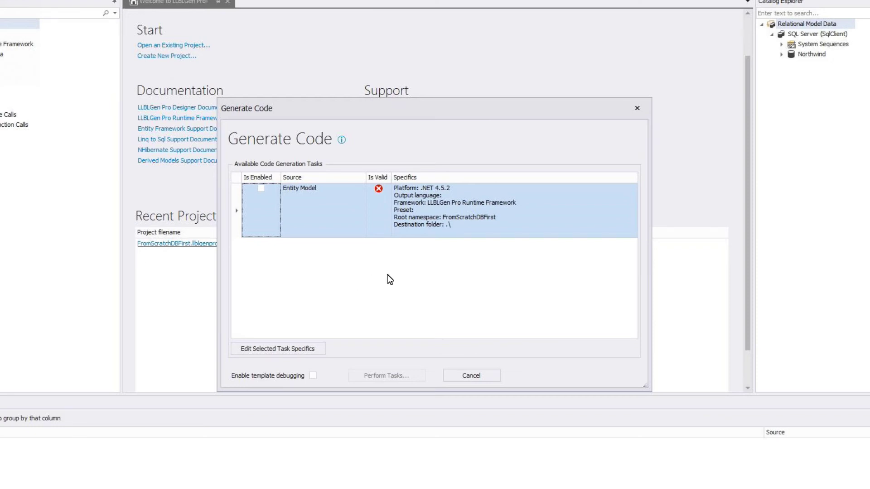
{"action": "left_click", "coordinate": [310, 349]}
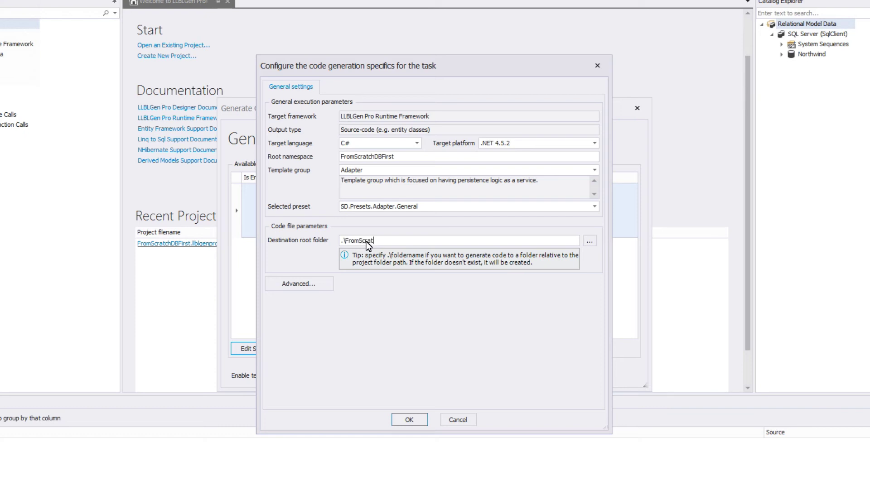
{"action": "type", "text": "BFirst"}
{"action": "left_click", "coordinate": [407, 421]}
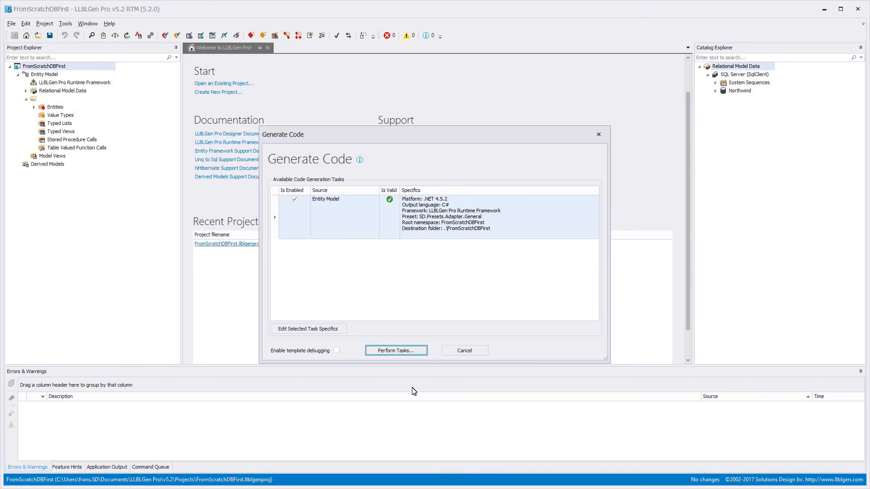
- Generate the source code, review the generation log through to its end, and close it
{"action": "left_click", "coordinate": [398, 352]}
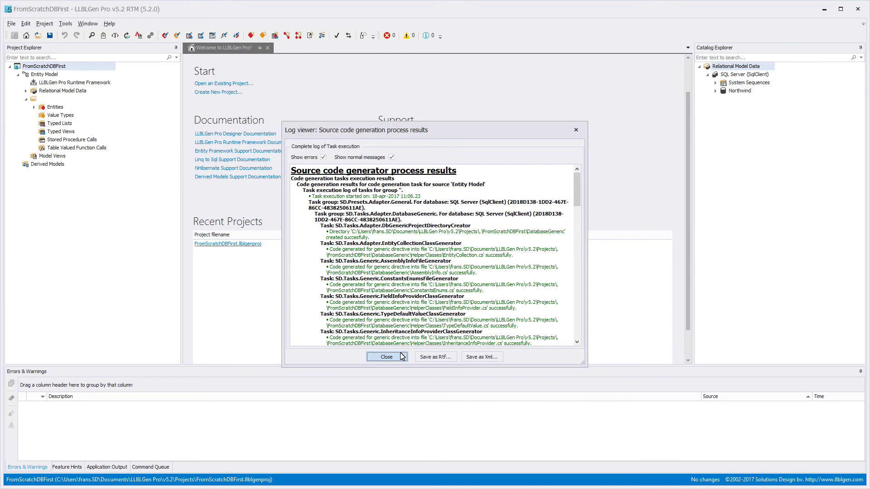
{"action": "left_click_drag", "start_coordinate": [576, 199], "coordinate": [576, 337]}
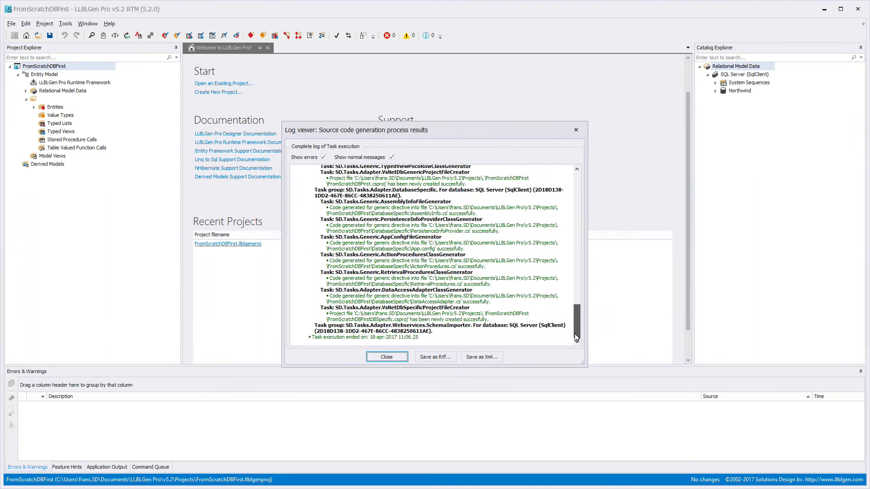
{"action": "left_click", "coordinate": [397, 361]}
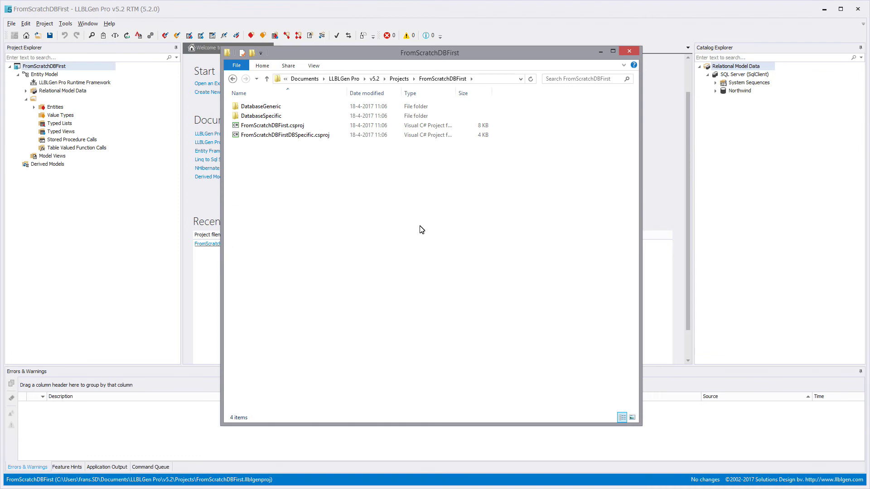
- Look through the generated EntityClasses folder in DatabaseGeneric and the DatabaseSpecific folder in File Explorer
{"action": "double_click", "coordinate": [265, 108]}
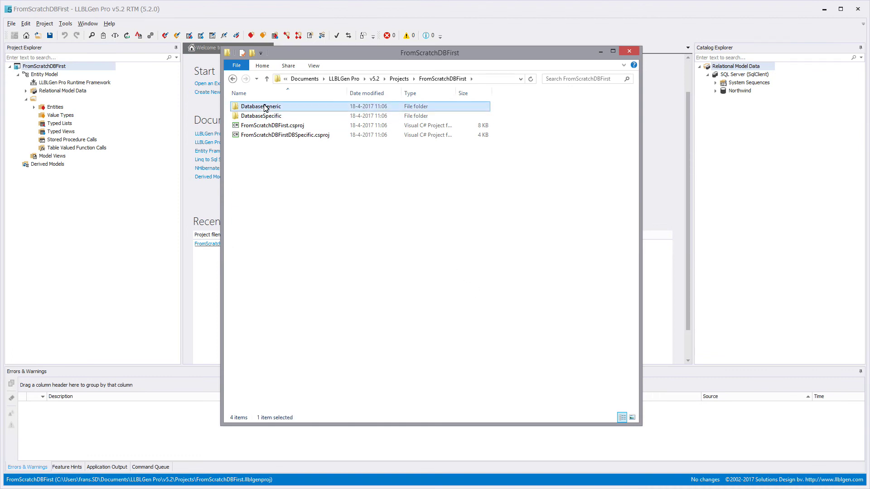
{"action": "double_click", "coordinate": [265, 107]}
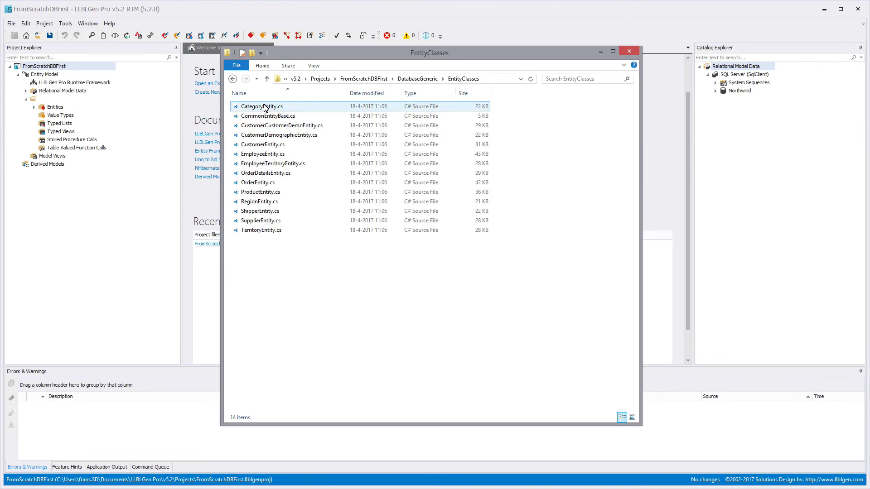
{"action": "left_click", "coordinate": [232, 79]}
{"action": "left_click", "coordinate": [232, 79]}
{"action": "double_click", "coordinate": [268, 117]}
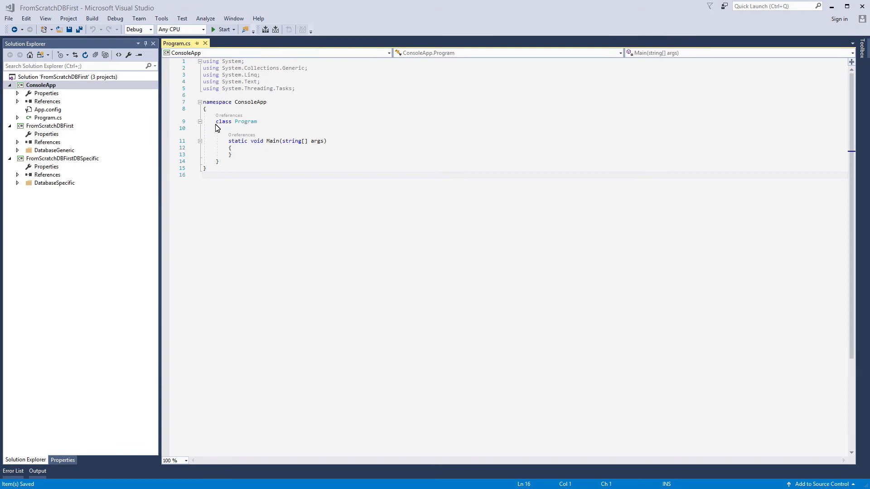
- Start adding references to the ConsoleApp project and select the LLBLGen Pro ORM Support Classes Library extension, version 5.2.0.0
{"action": "right_click", "coordinate": [47, 102]}
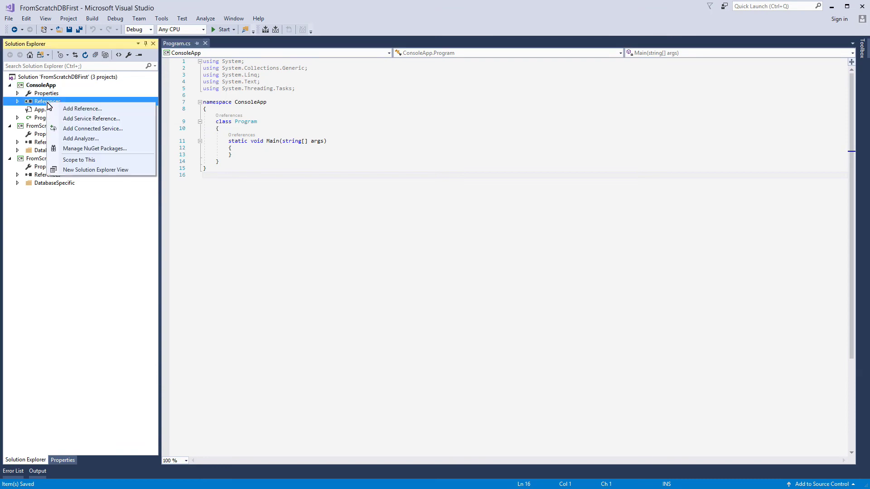
{"action": "left_click", "coordinate": [57, 110]}
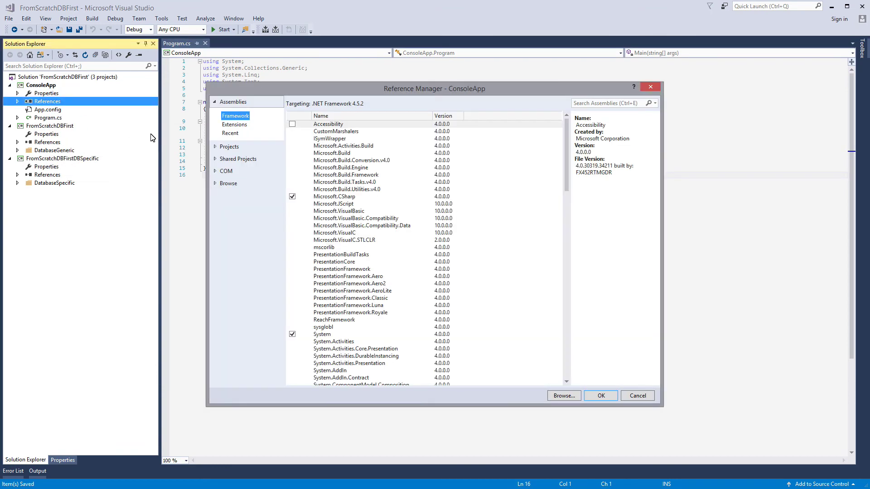
{"action": "left_click", "coordinate": [234, 124]}
{"action": "left_click_drag", "start_coordinate": [567, 136], "coordinate": [573, 161]}
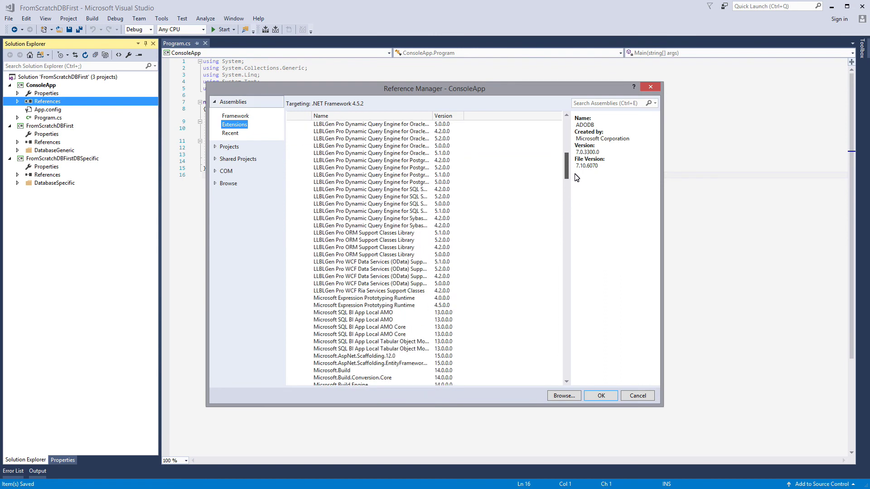
{"action": "left_click", "coordinate": [292, 240]}
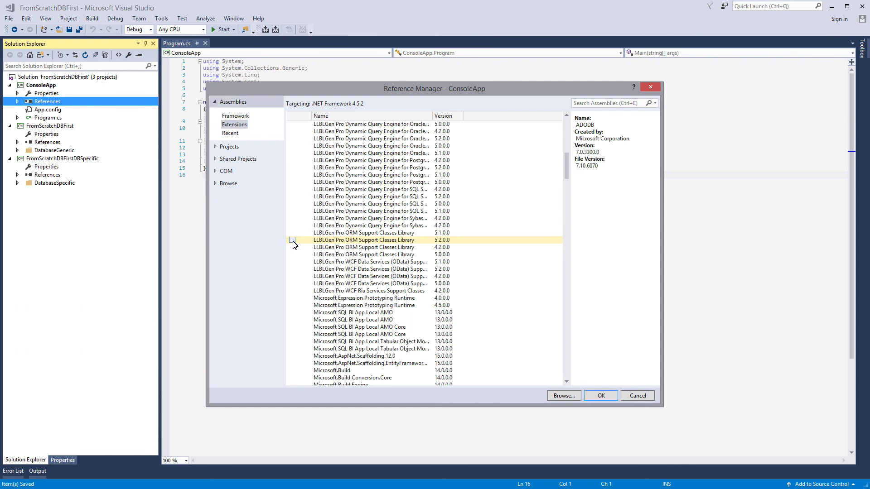
- Include the solution projects FromScratchDBFirst and FromScratchDBFirstDBSpecific as references and apply the reference selection to ConsoleApp
{"action": "left_click", "coordinate": [218, 148]}
{"action": "left_click", "coordinate": [293, 124]}
{"action": "left_click", "coordinate": [292, 131]}
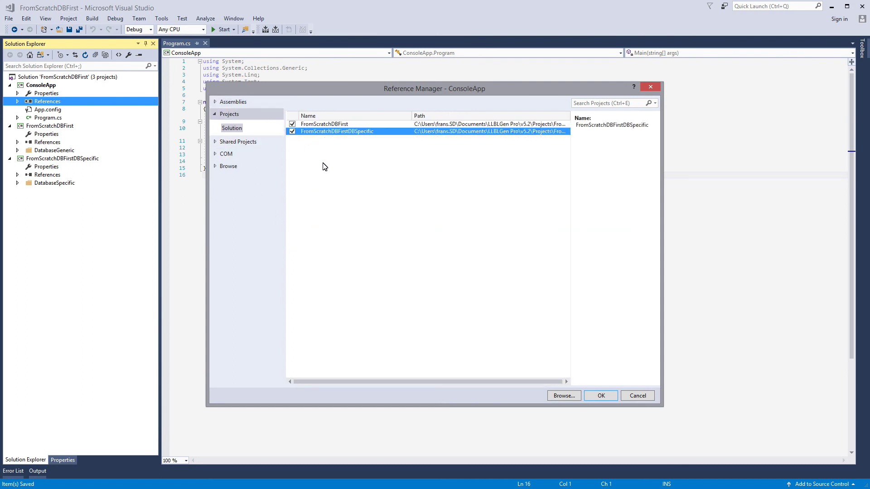
{"action": "left_click", "coordinate": [601, 395]}
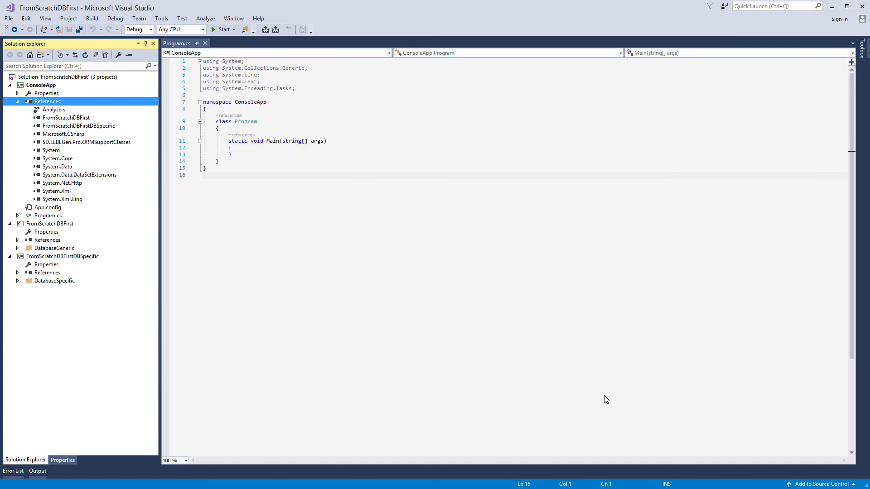
- Open the App.config files of ConsoleApp and FromScratchDBFirstDBSpecific, and copy the whole connectionStrings element from the DatabaseSpecific one
{"action": "right_click", "coordinate": [58, 210]}
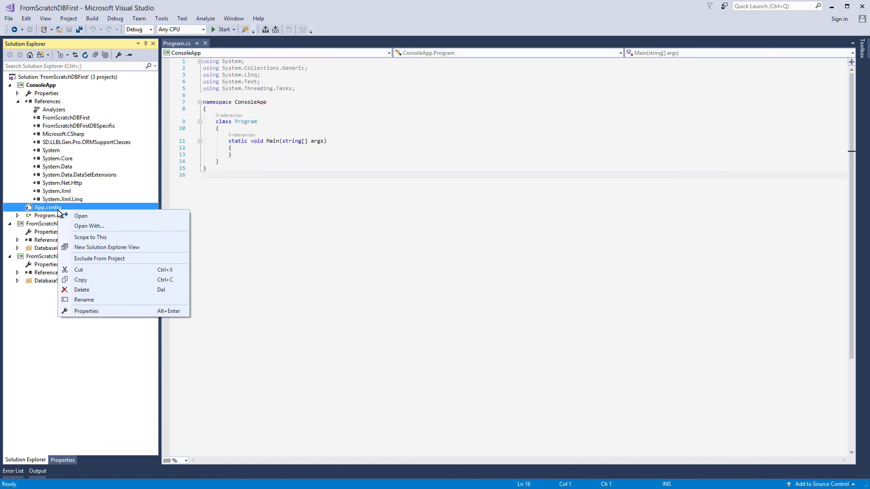
{"action": "left_click", "coordinate": [68, 221]}
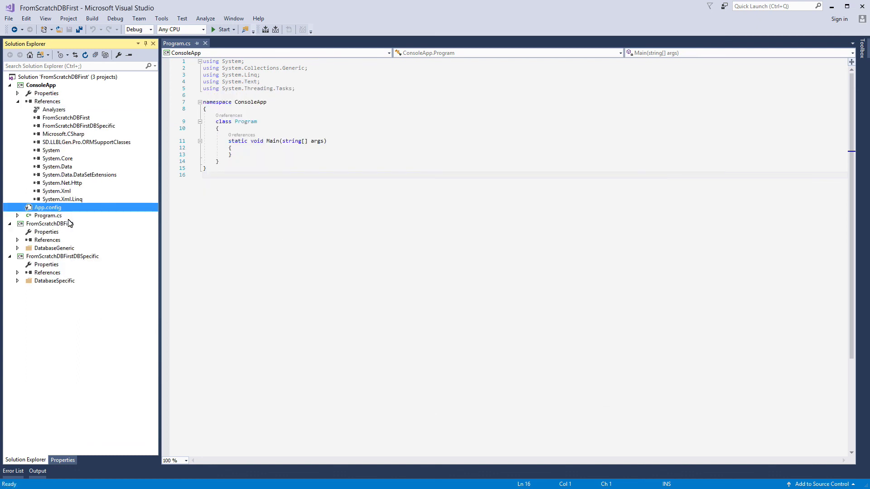
{"action": "left_click", "coordinate": [17, 281]}
{"action": "right_click", "coordinate": [53, 298]}
{"action": "left_click", "coordinate": [73, 305]}
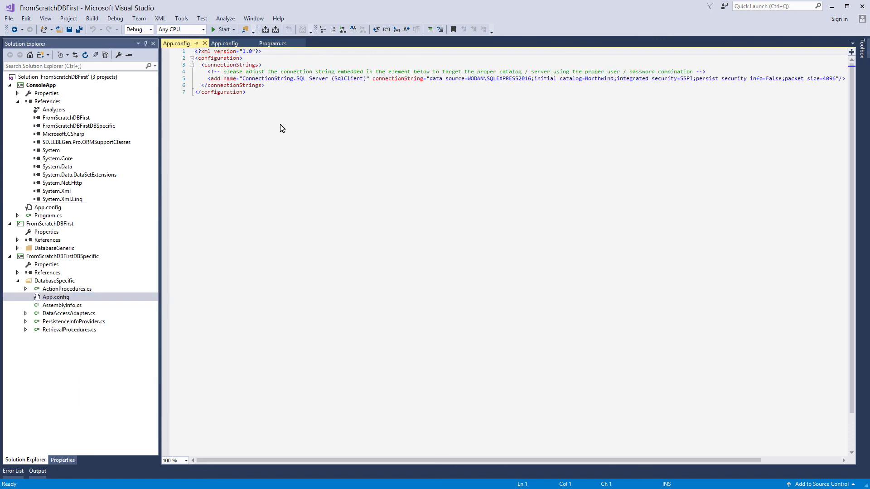
{"action": "left_click_drag", "start_coordinate": [265, 86], "coordinate": [173, 65]}
{"action": "right_click", "coordinate": [225, 71]}
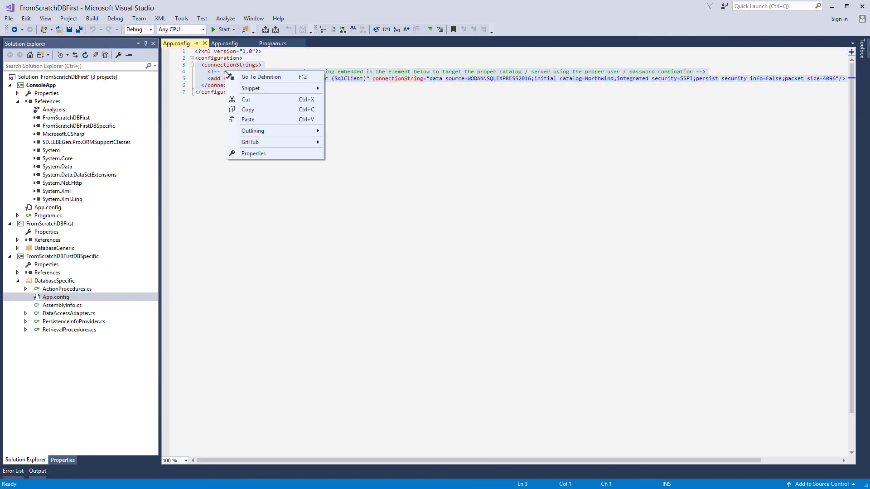
{"action": "left_click", "coordinate": [248, 109]}
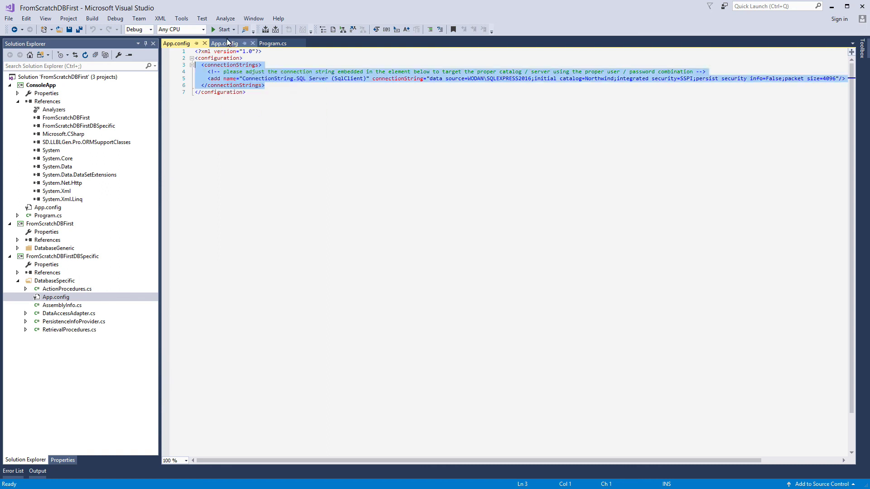
- Paste the copied connectionStrings element below the startup element in ConsoleApp's App.config and save the file
{"action": "left_click", "coordinate": [227, 43]}
{"action": "left_click", "coordinate": [256, 82]}
{"action": "key", "text": "Return"}
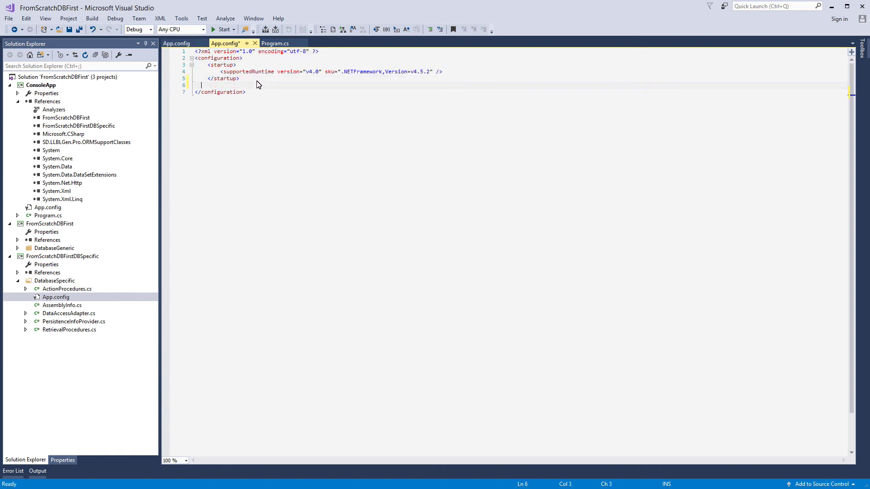
{"action": "right_click", "coordinate": [250, 87]}
{"action": "left_click", "coordinate": [302, 135]}
{"action": "key", "text": "ctrl+s"}
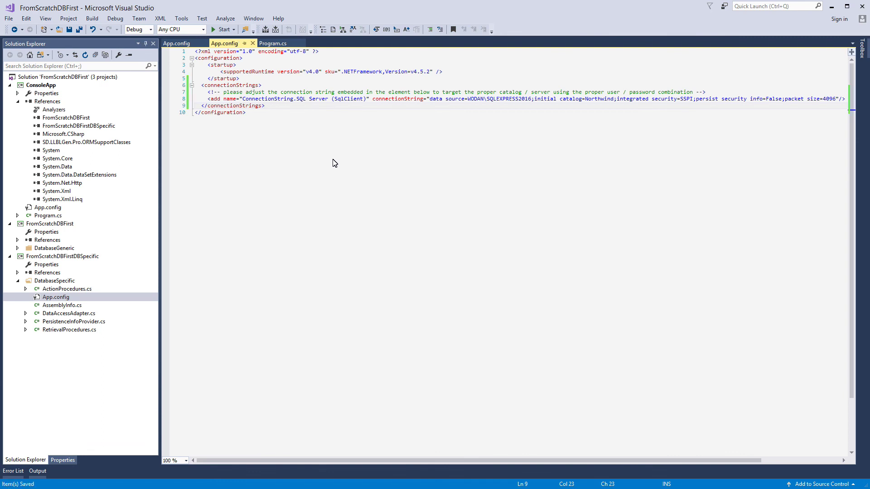
- In Program.cs, import FromScratchDBFirst.DatabaseSpecific and FromScratchDBFirst.Linq, make Main print "Number of customers: {count}" using DataAccessAdapter, LinqMetaData and Customer.Count(), and save
{"action": "left_click", "coordinate": [277, 44]}
{"action": "left_click", "coordinate": [323, 94]}
{"action": "key", "text": "Return"}
{"action": "key", "text": "Return"}
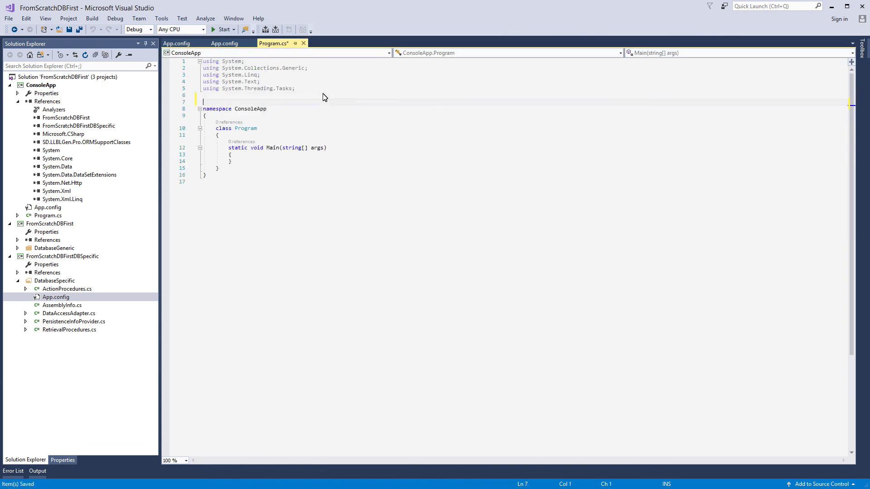
{"action": "type", "text": "using FromScratchDBFirst"}
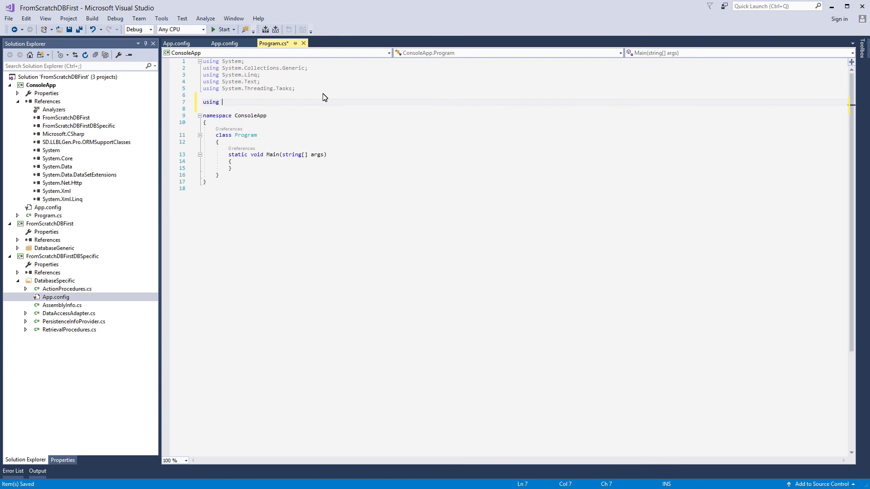
{"action": "type", "text": ".DatabaseSpecific"}
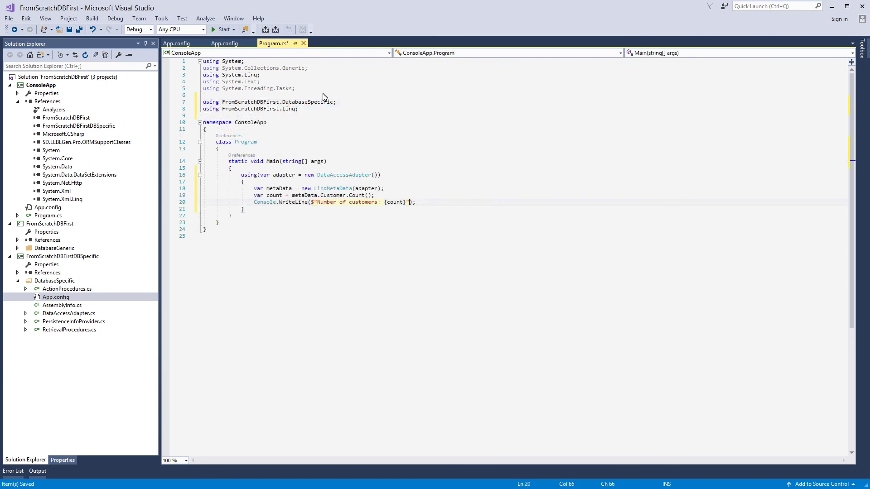
{"action": "key", "text": "ctrl+s"}
- Build the code and run the console application without debugging
{"action": "left_click", "coordinate": [266, 29]}
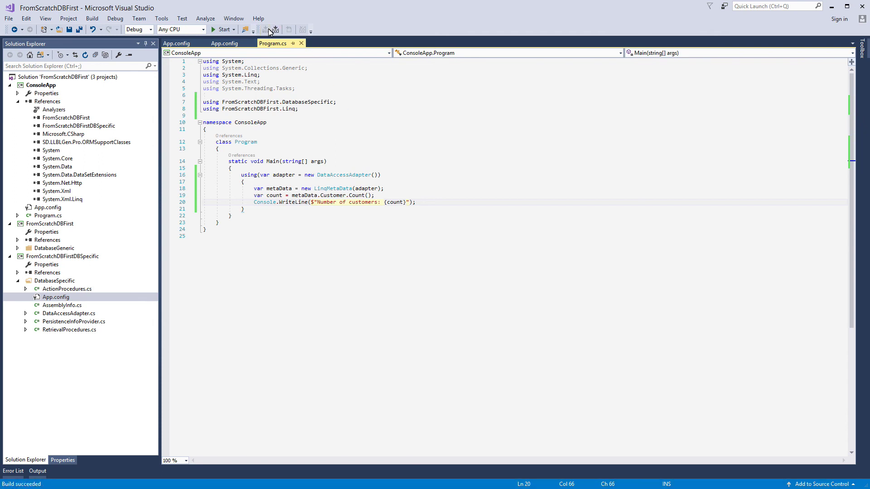
{"action": "left_click", "coordinate": [119, 19]}
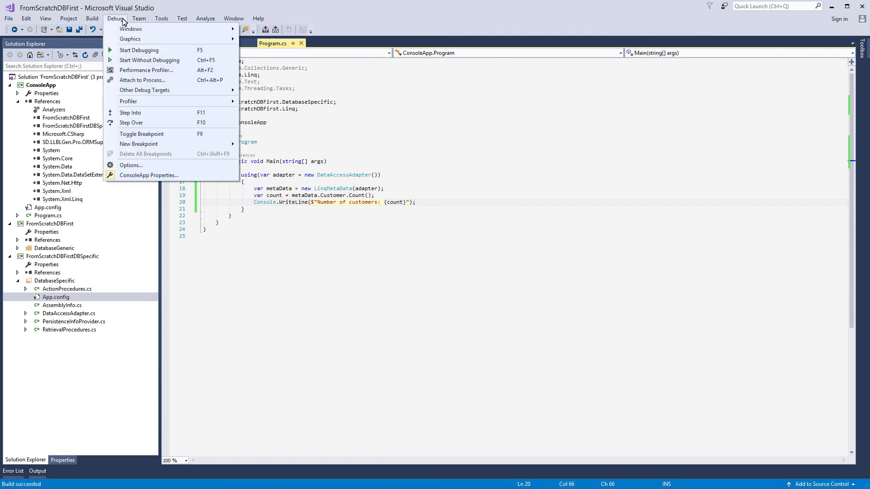
{"action": "left_click", "coordinate": [127, 59]}
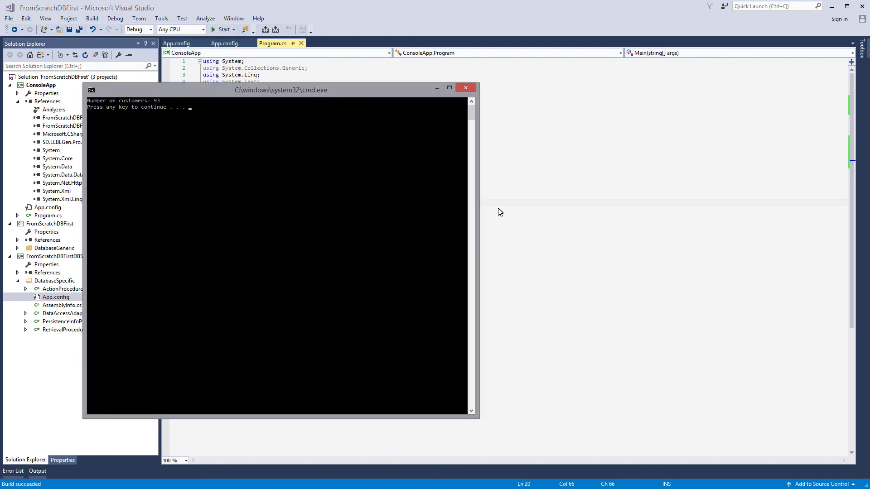